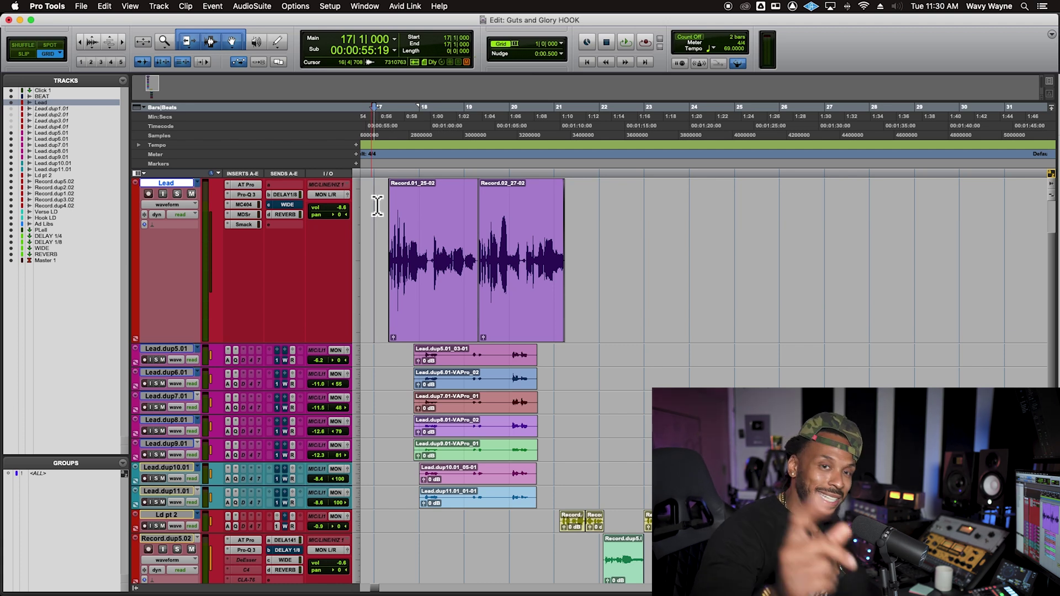
Step: Play back the hook from bar 17 and highlight the clips on tracks Lead.dup5.01 through Lead.dup11.01
key(space)
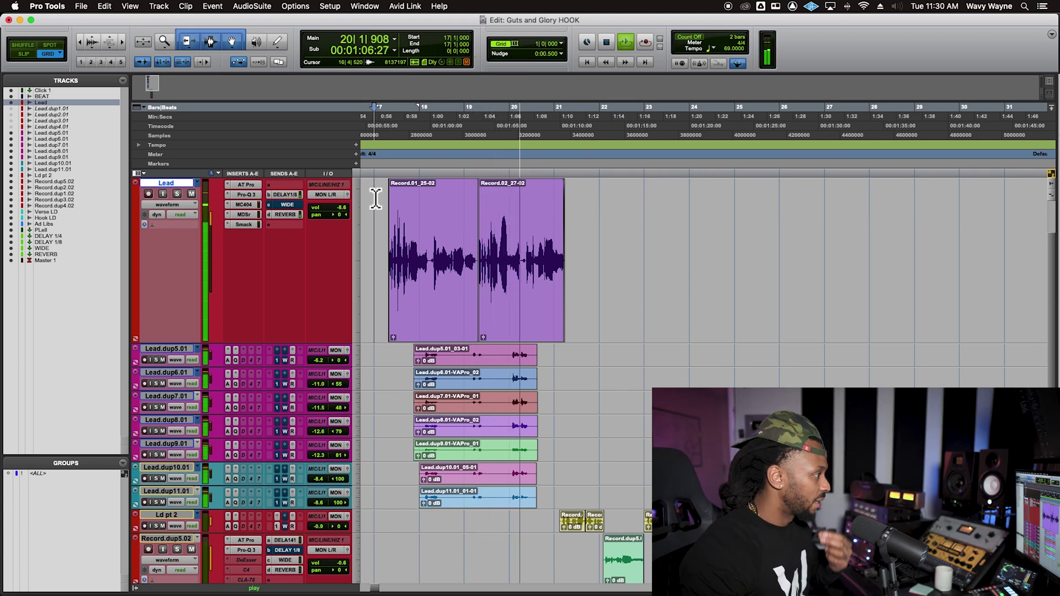
click(410, 363)
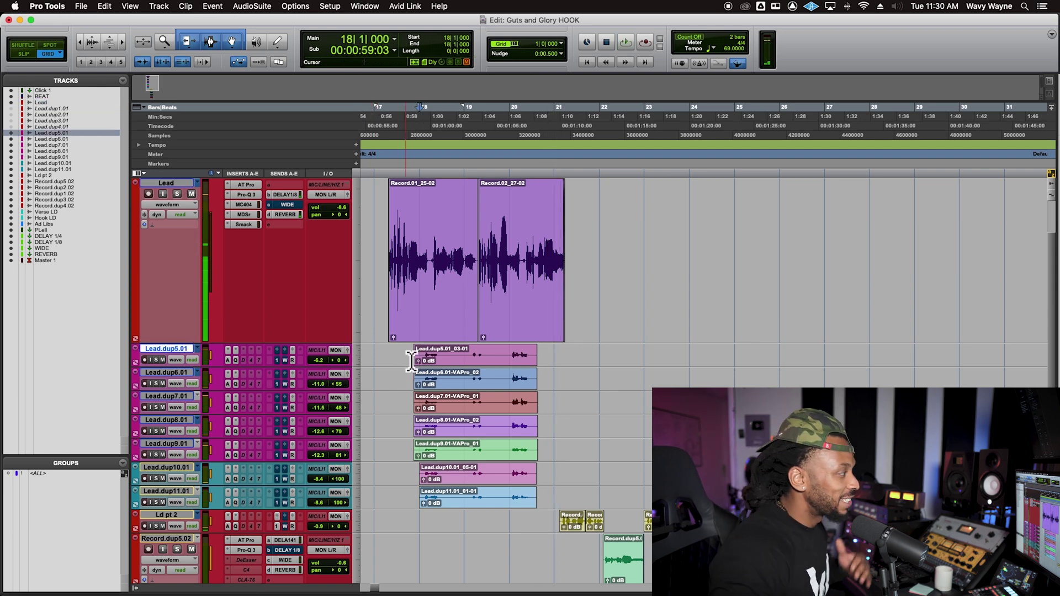
drag(411, 362, 544, 504)
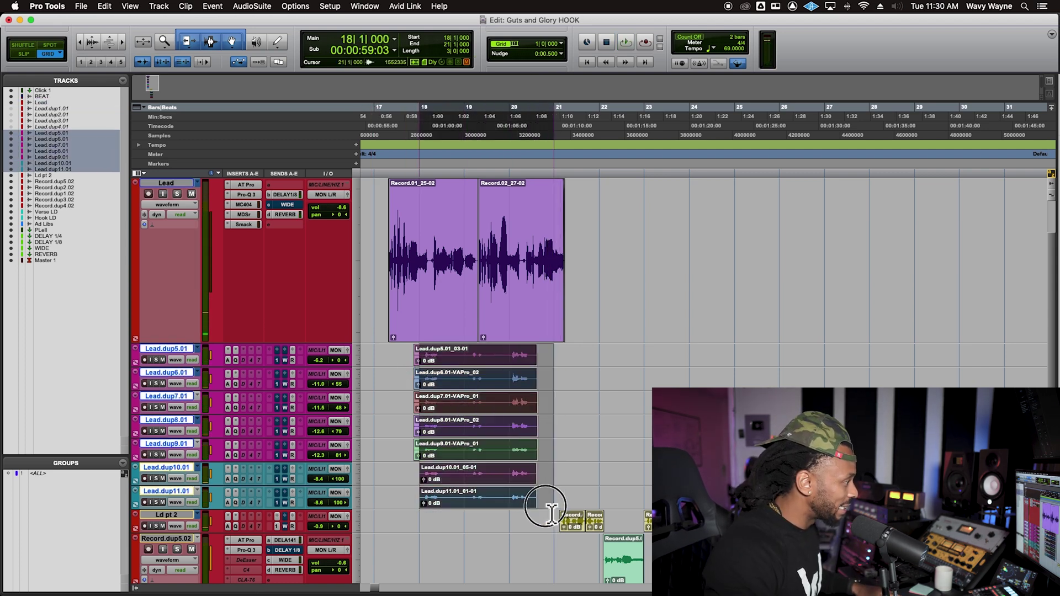
click(413, 358)
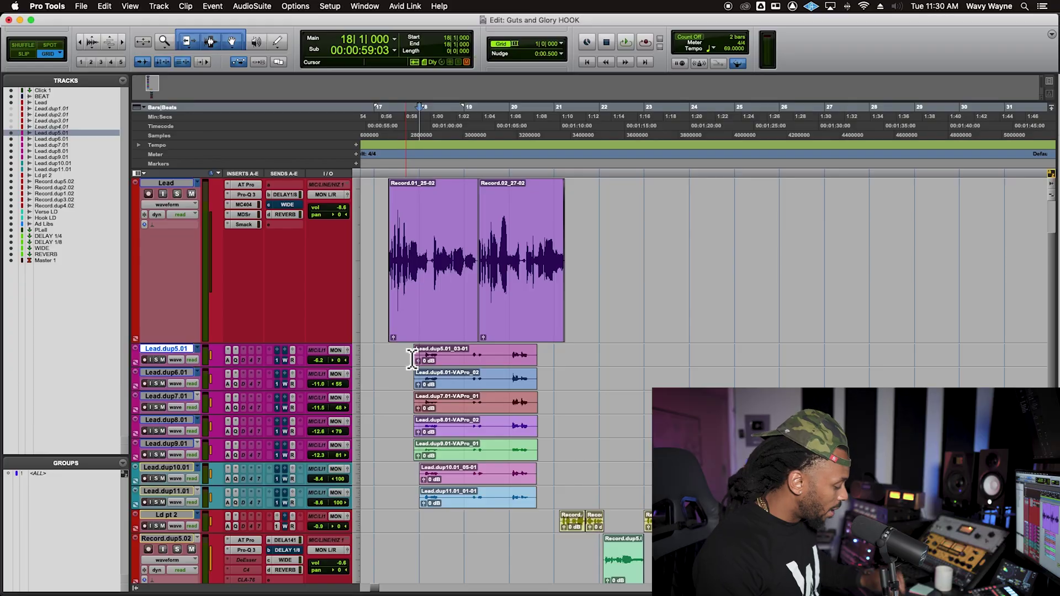
Step: Increase the track height of Lead.dup5.01 through Lead.dup11.01 so their inserts, sends and pan values are readable
key(super+bracketright)
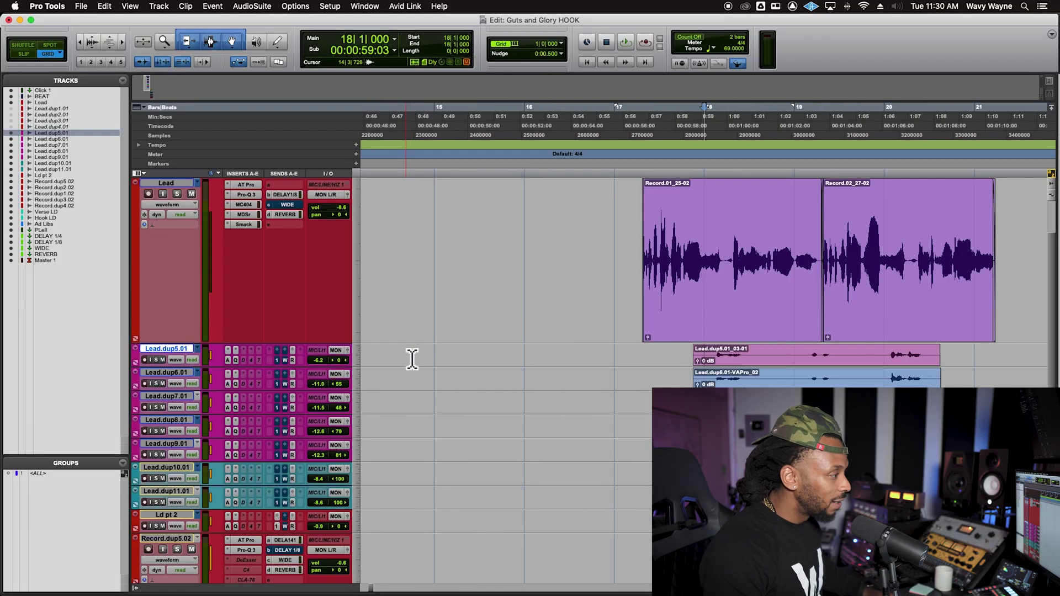
key(super+bracketleft)
key(ctrl+alt+Down)
key(ctrl+alt+Up)
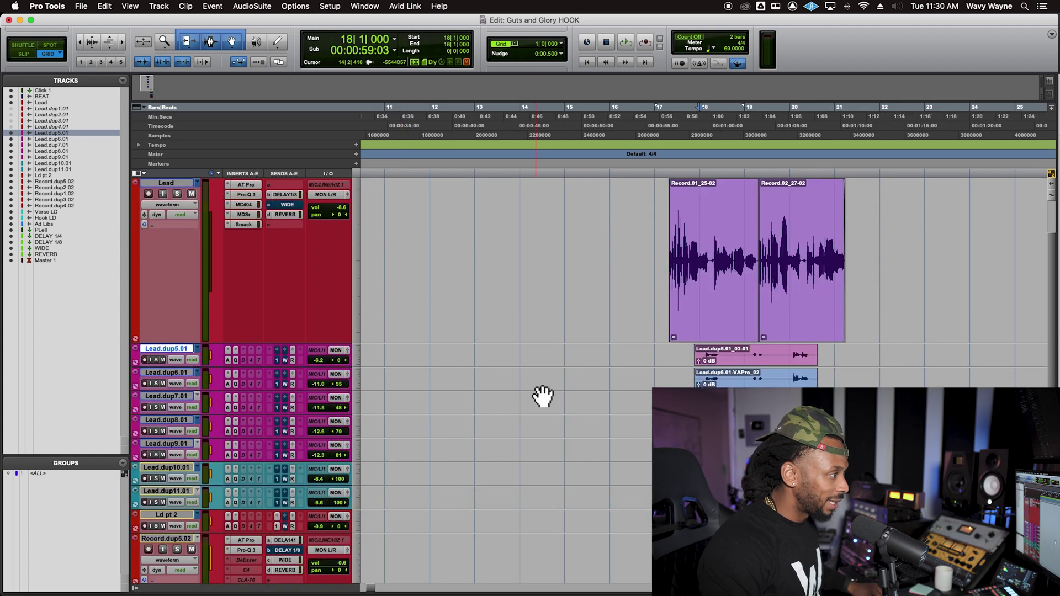
key(ctrl+alt+Up)
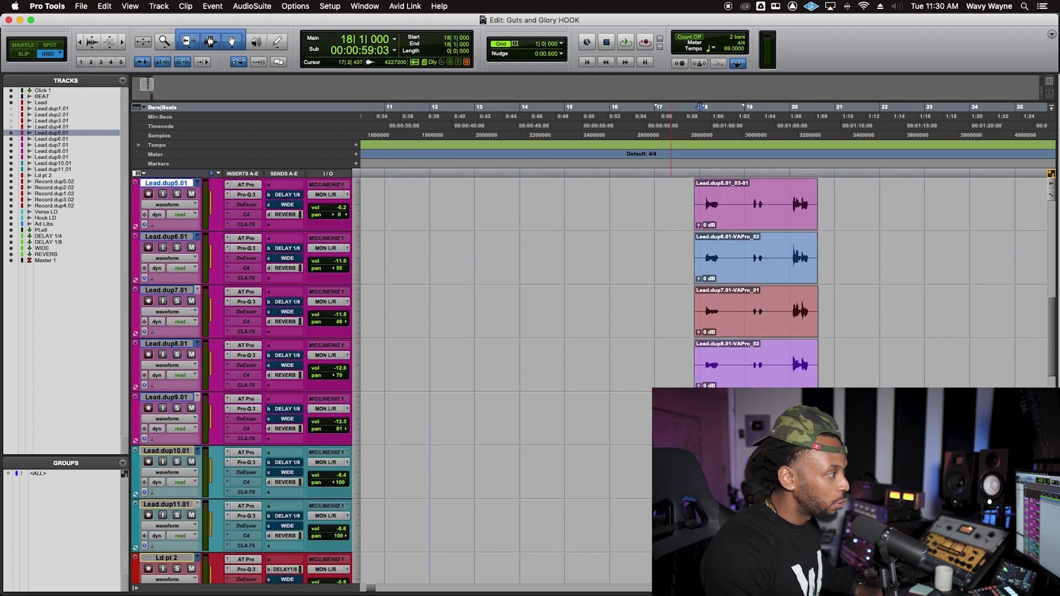
key(ctrl+alt+Up)
key(ctrl+alt+Down)
click(680, 195)
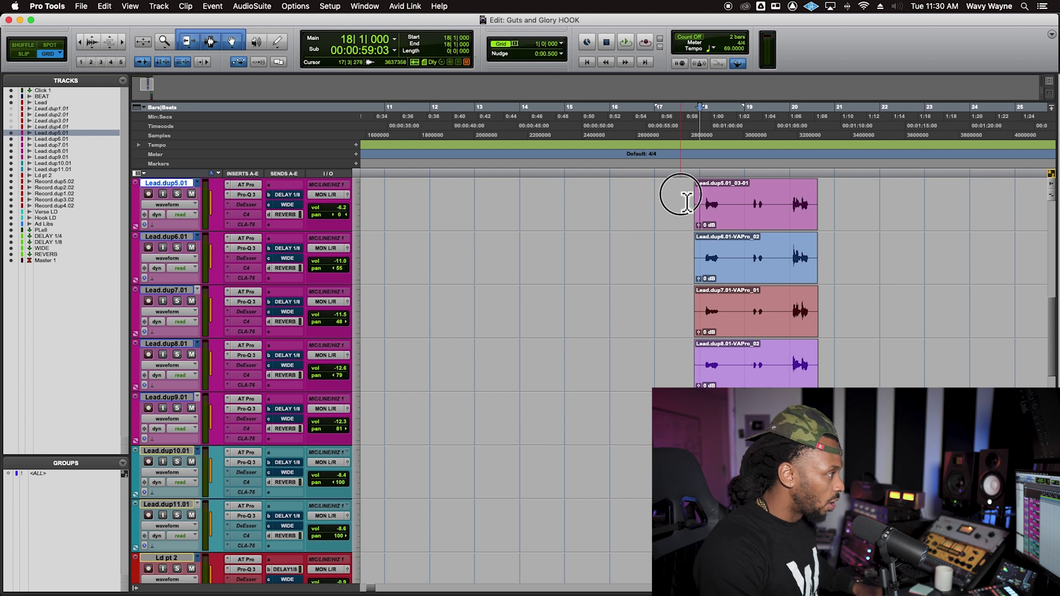
Step: Rename tracks Lead.dup5.01 through Lead.dup11.01 as BGV 1, BGV 2, BGV3, BGV4, BGV5, HARM L and HARM R
double_click(177, 186)
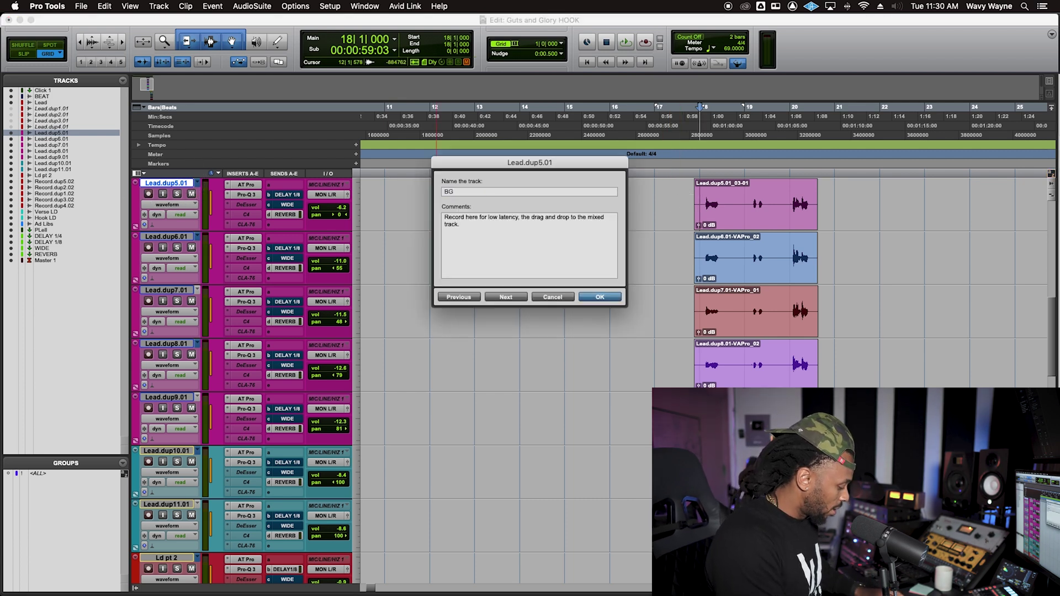
text(BGV 1)
key(super+Right)
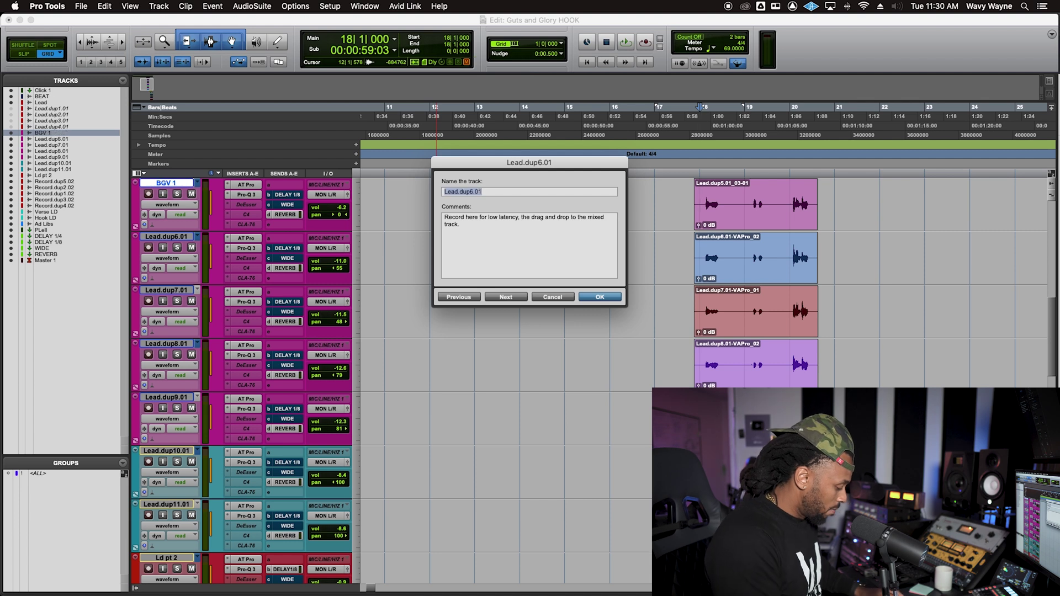
key(super+Right)
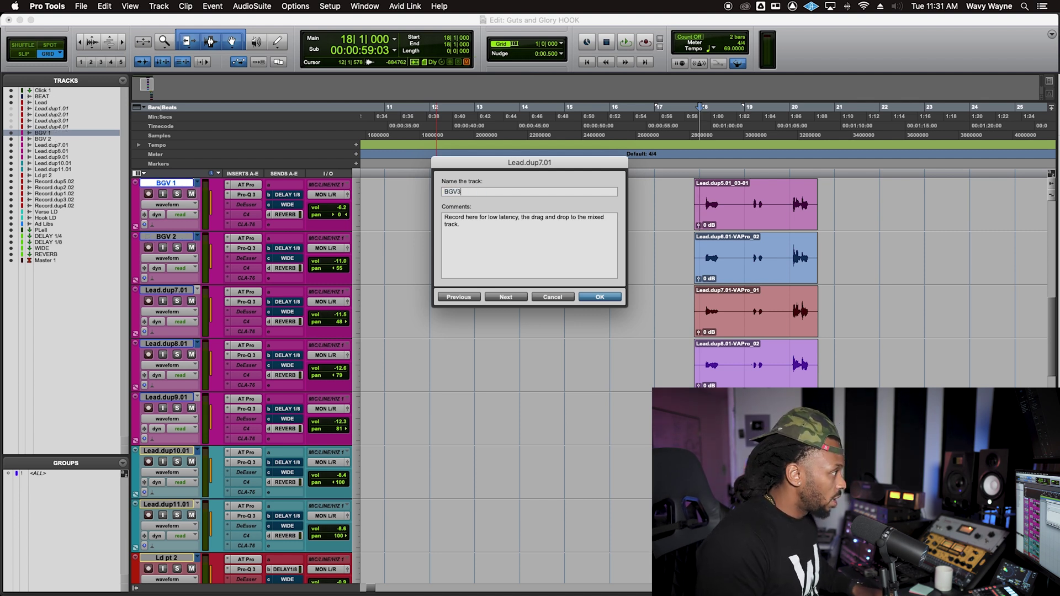
key(super+Right)
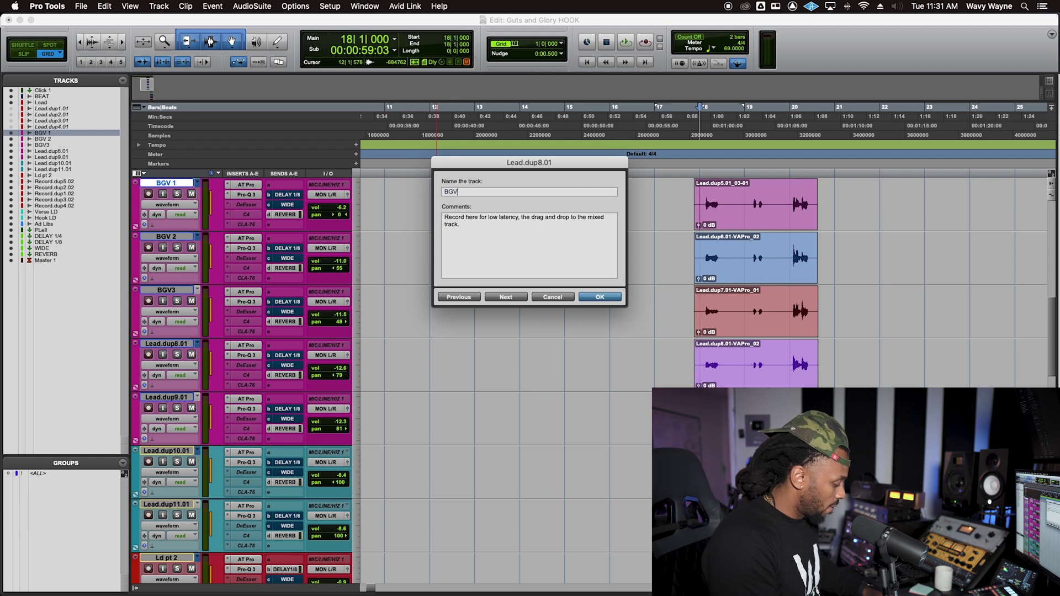
key(super+Right)
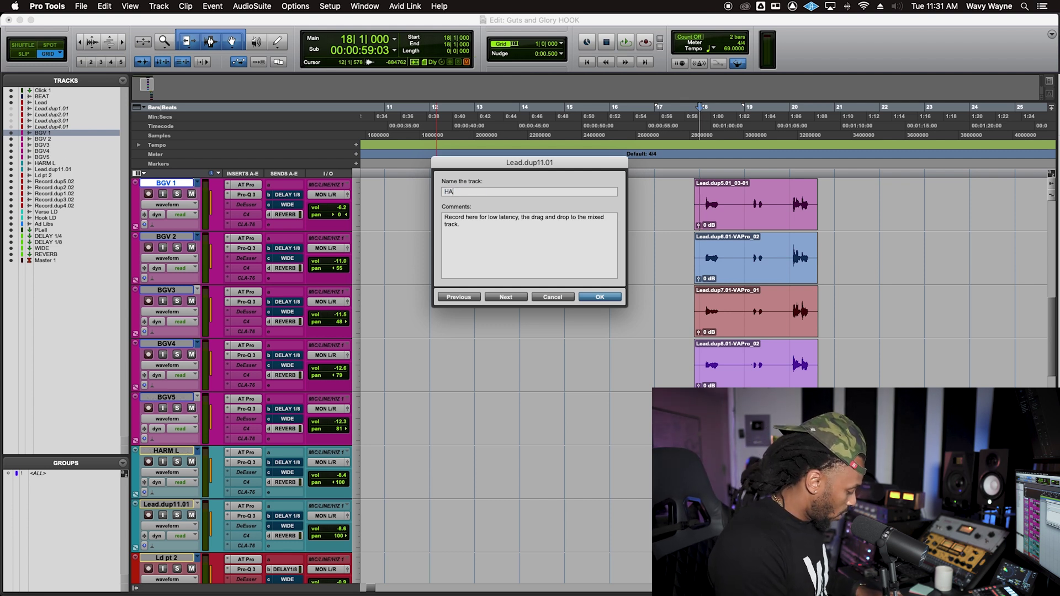
key(Return)
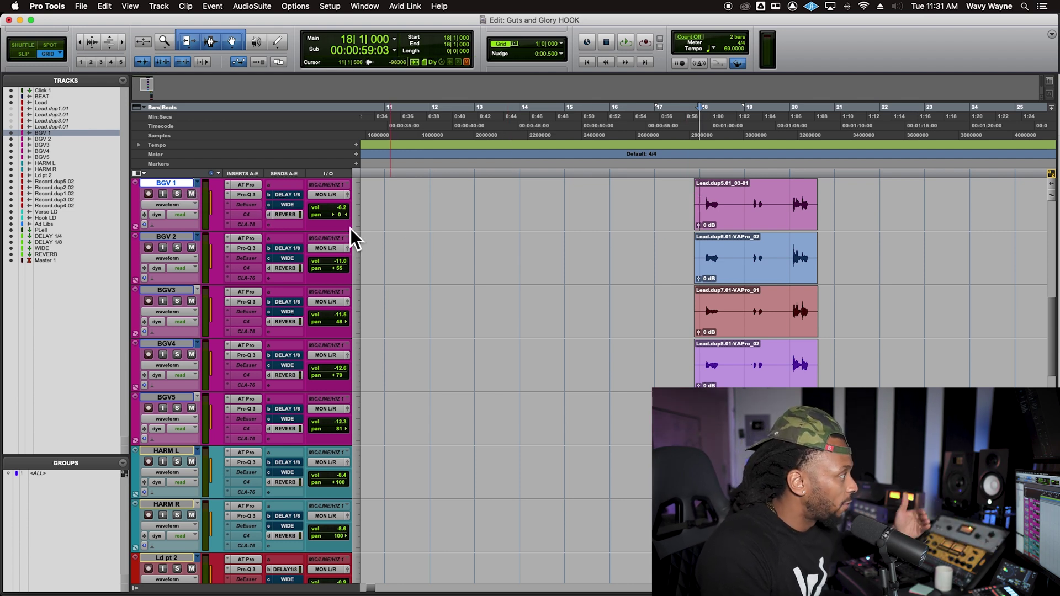
Step: Examine the volume and pan settings of the BGV tracks one after another, from BGV 1 to BGV4
scroll(410, 243, down, 6)
scroll(409, 243, up, 6)
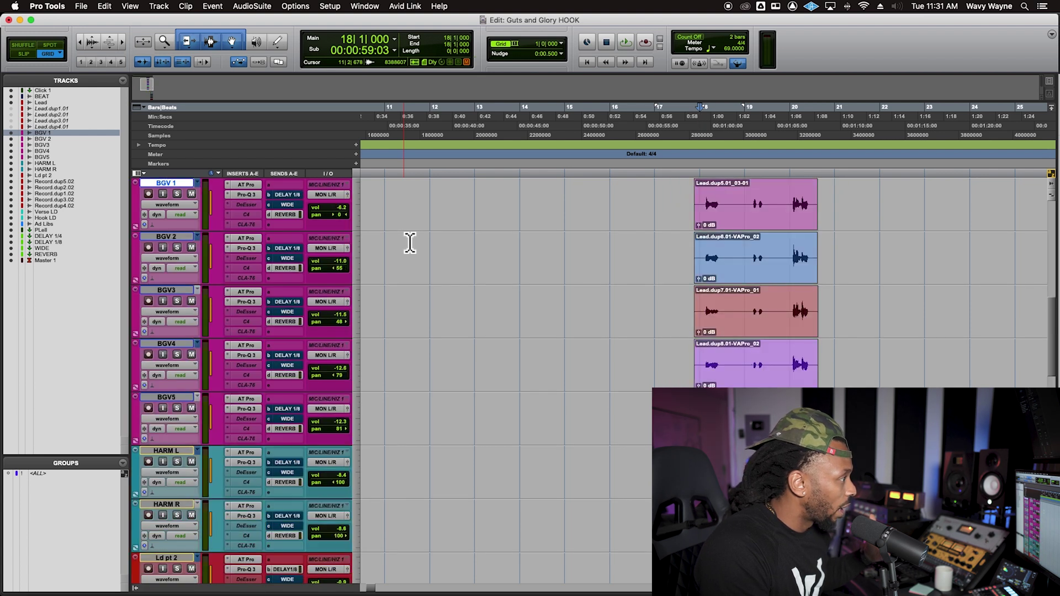
click(381, 232)
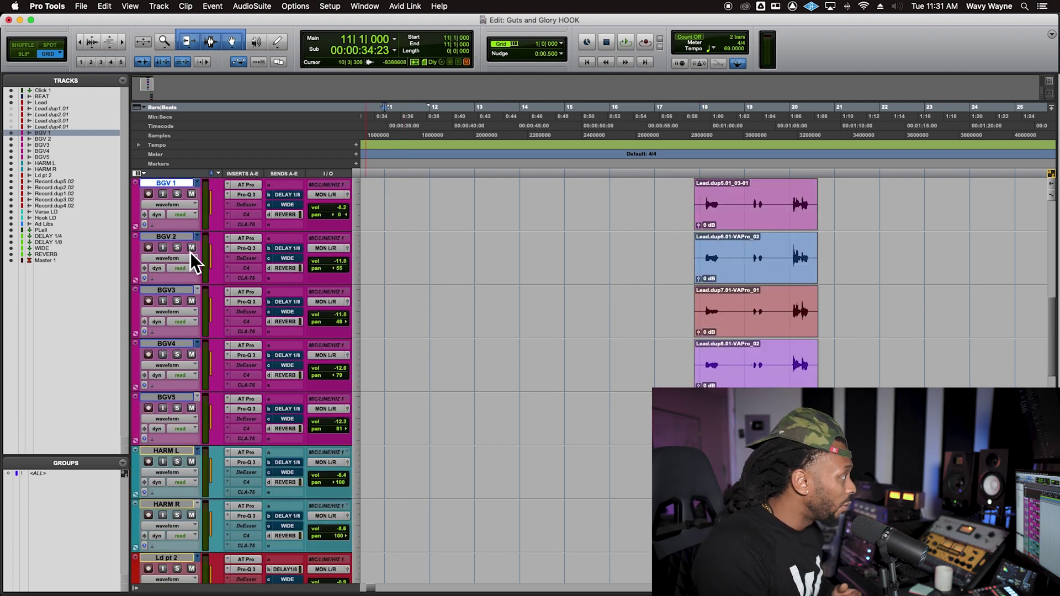
click(187, 238)
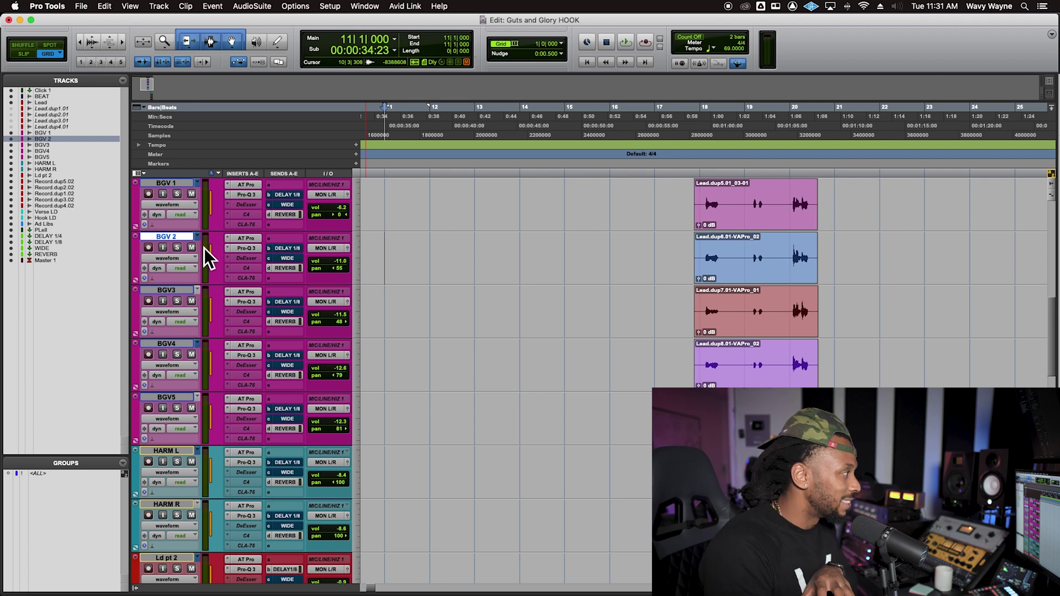
click(187, 187)
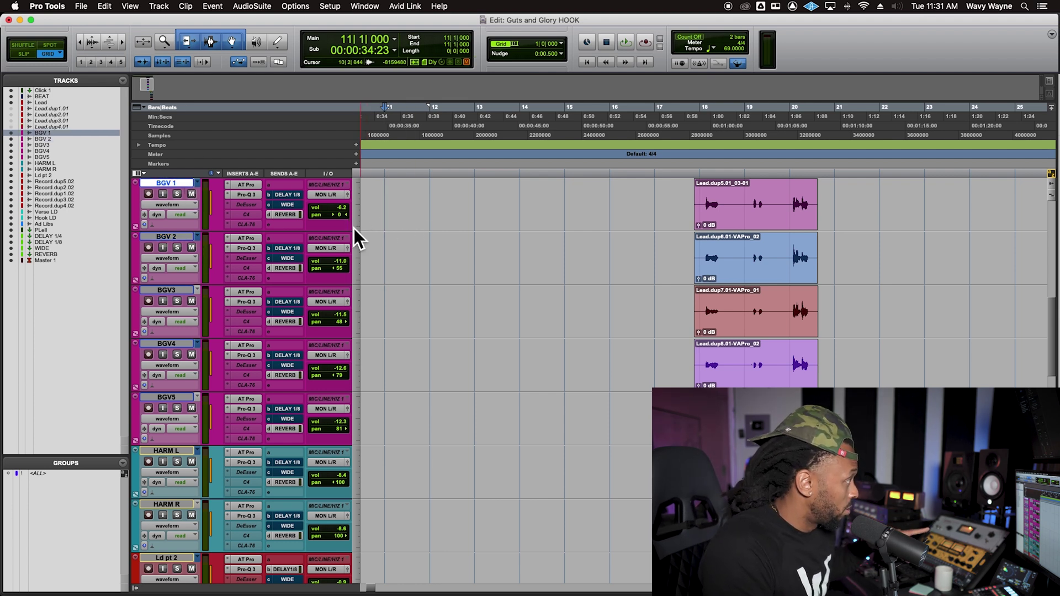
click(177, 243)
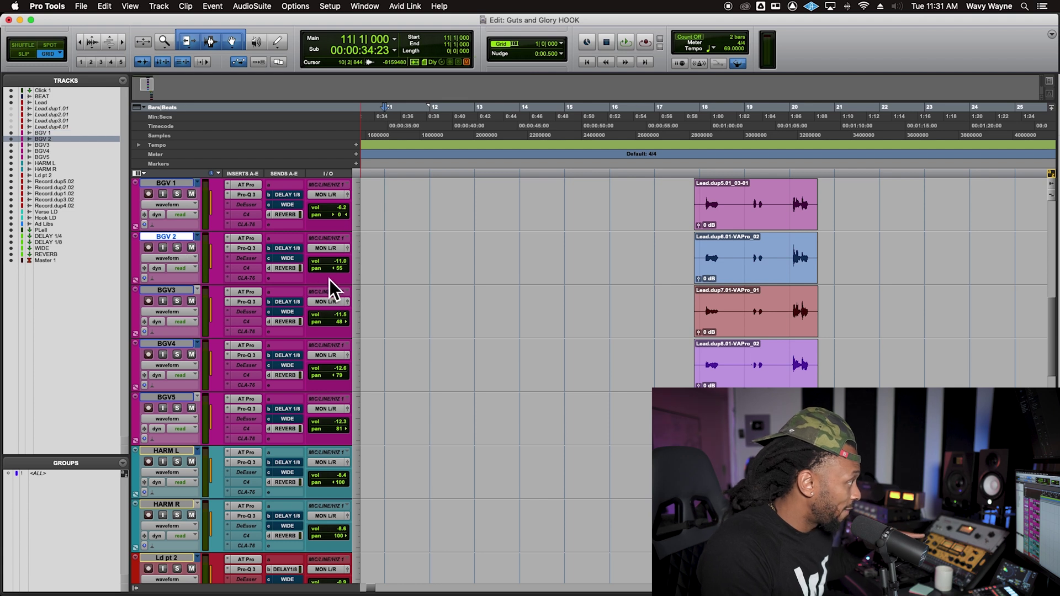
click(174, 290)
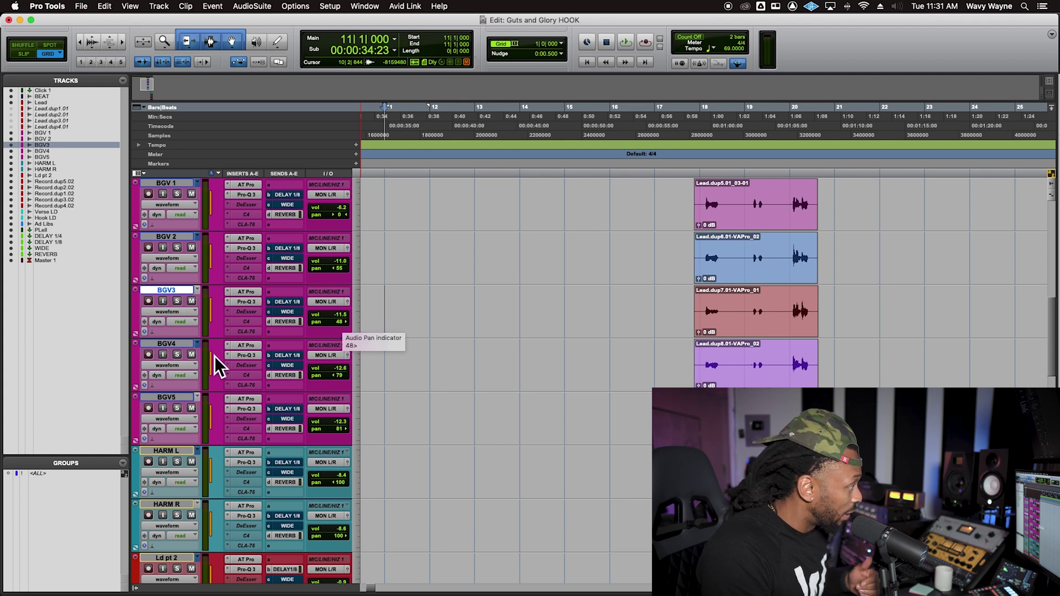
click(187, 345)
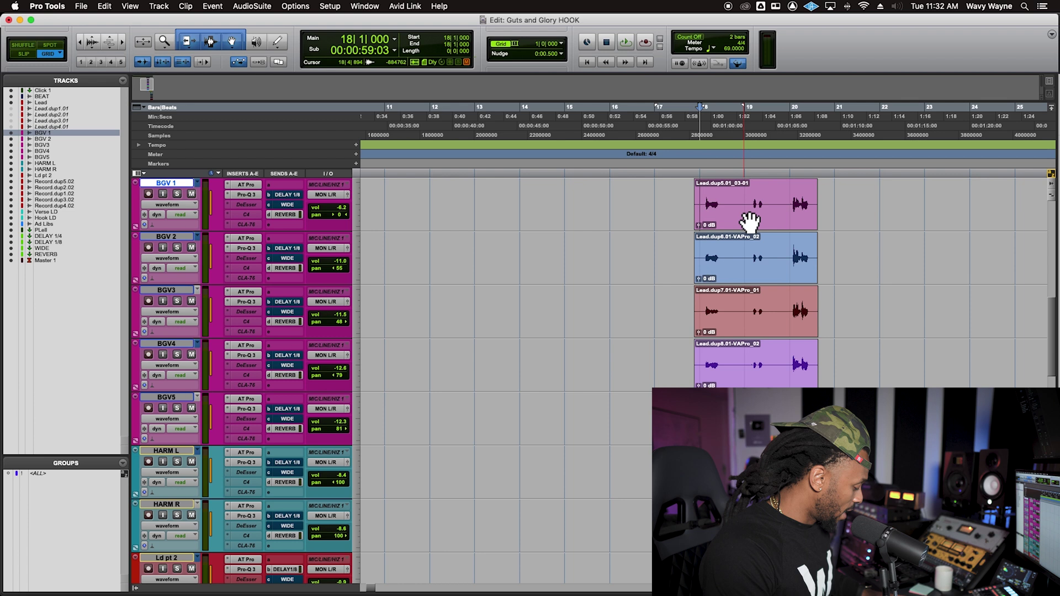
Step: Trim the start of the clips on BGV 1 through BGV5 to bar 18
key(super+bracketright)
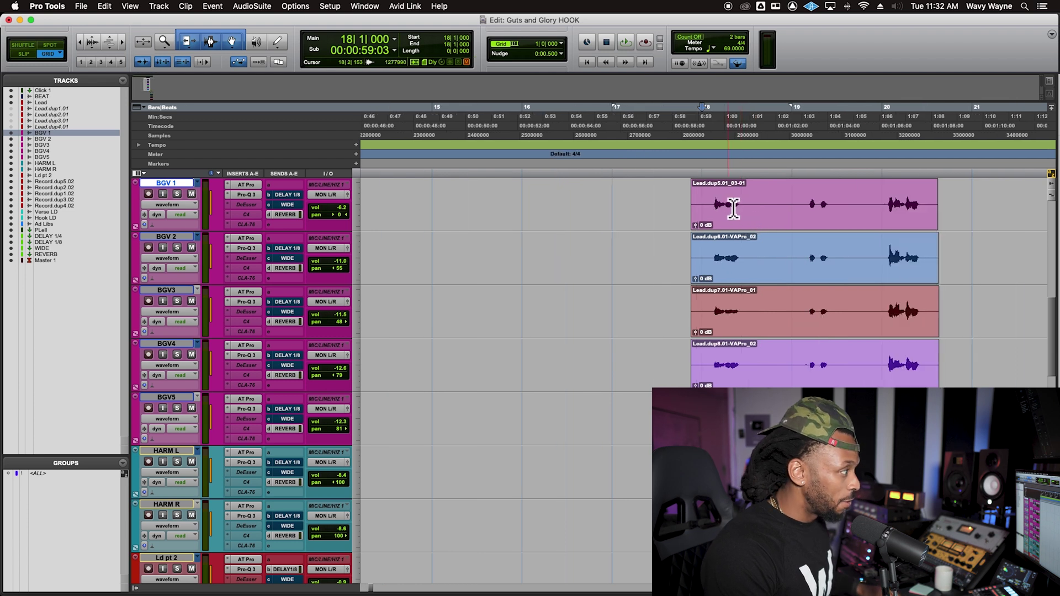
drag(713, 199, 704, 414)
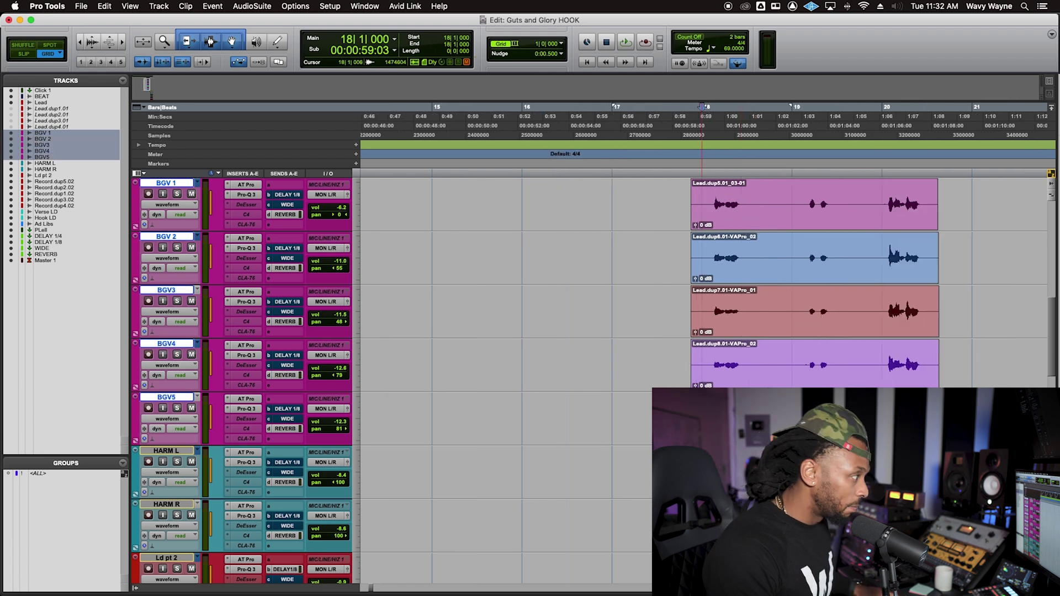
key(a)
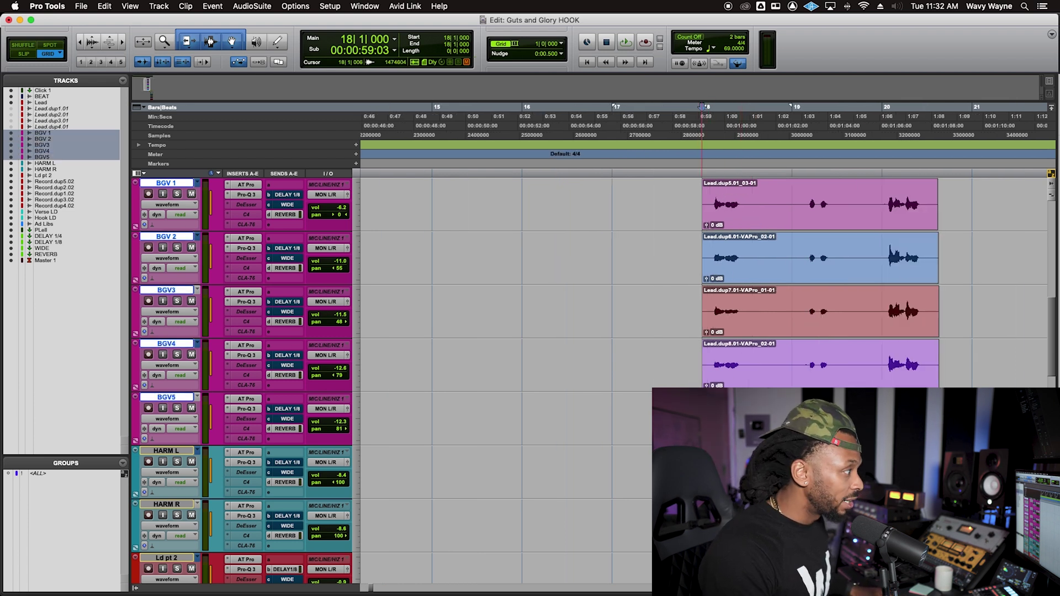
click(702, 208)
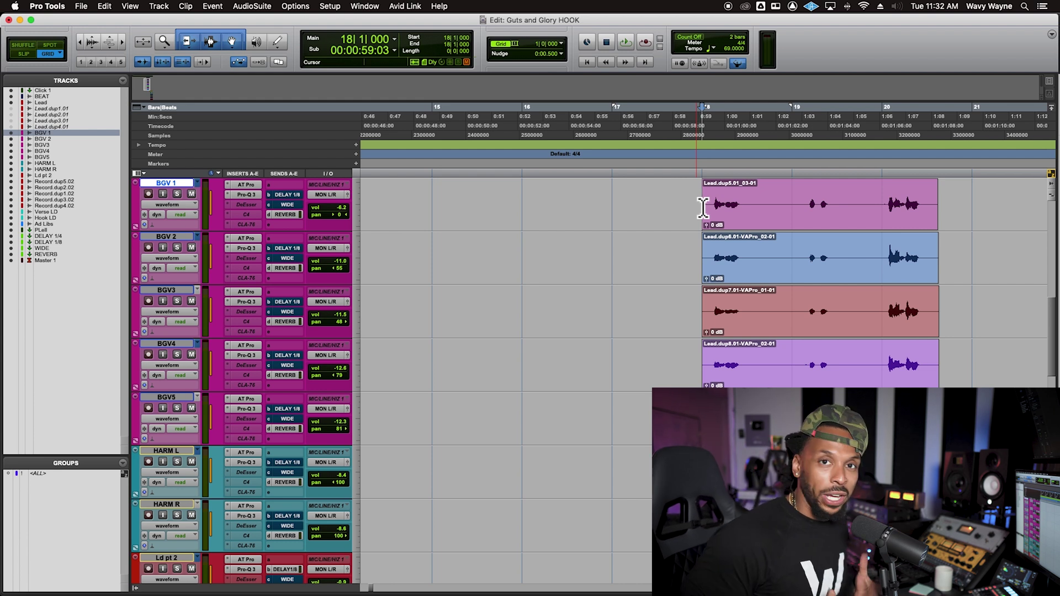
Step: Mute the HARM L and HARM R tracks and play the hook from bar 18 with the Mix window open
click(191, 461)
click(191, 515)
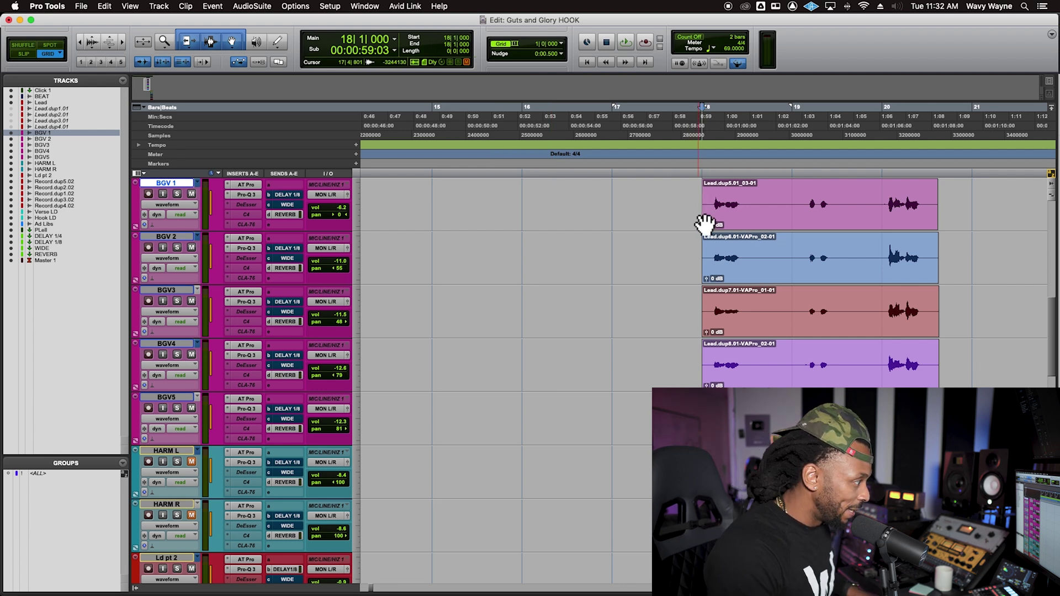
key(space)
scroll(705, 225, up, 3)
scroll(705, 224, down, 3)
key(super+equal)
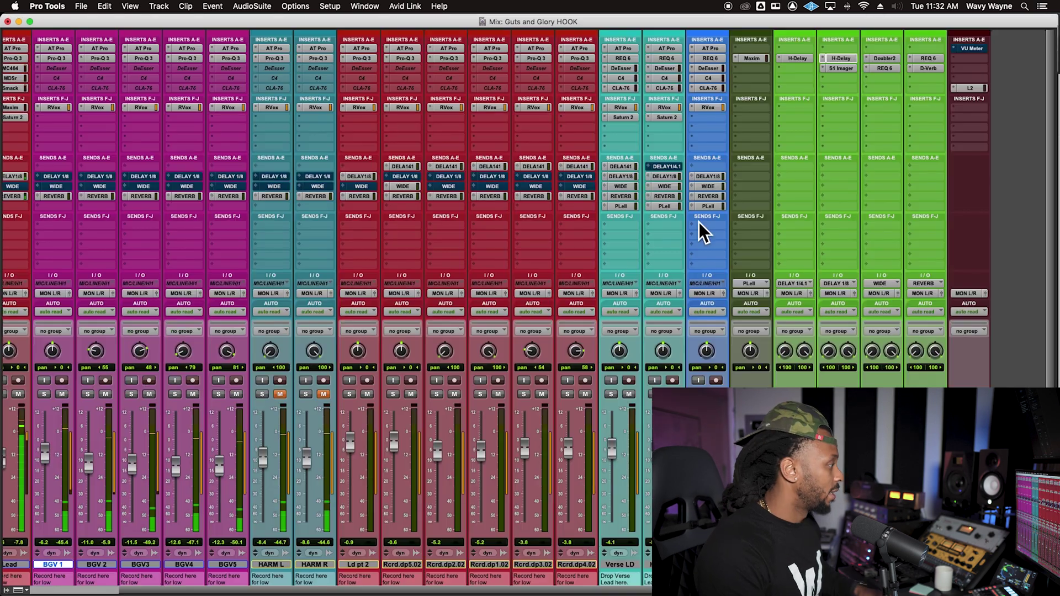
scroll(586, 280, left, 5)
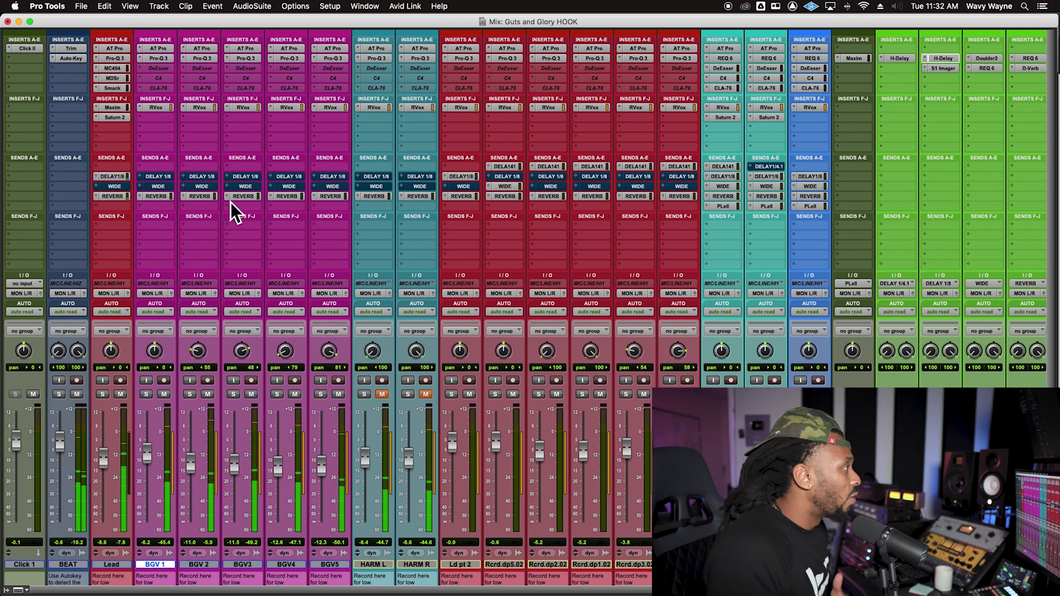
Step: Raise the low-cut filter in BGV 2's Pro-Q 3 to beyond 400 Hz
click(207, 62)
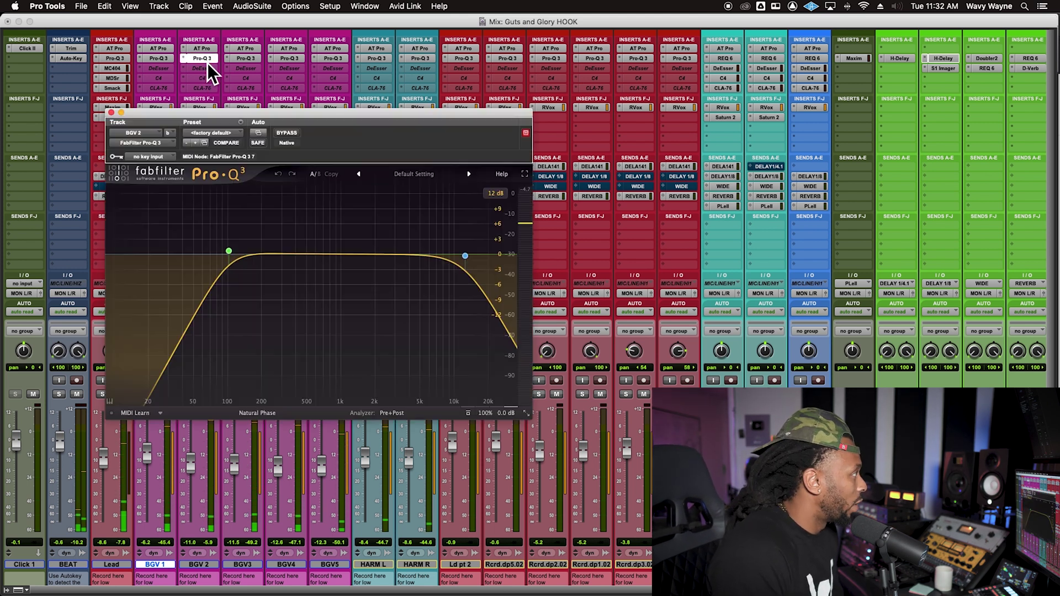
drag(237, 114, 497, 98)
mouse_move(499, 227)
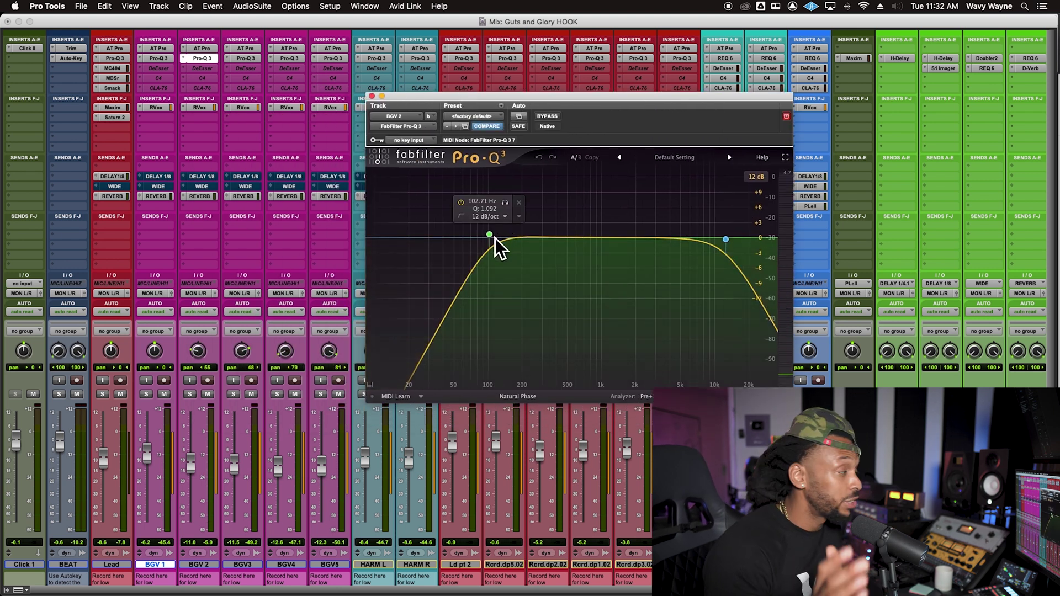
drag(494, 237, 531, 240)
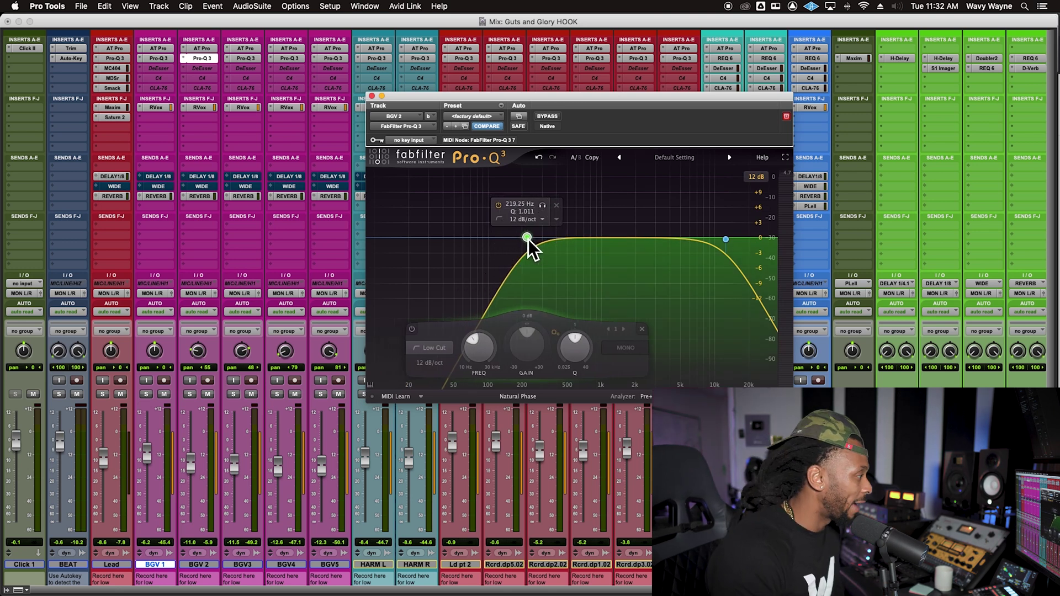
drag(533, 240, 565, 239)
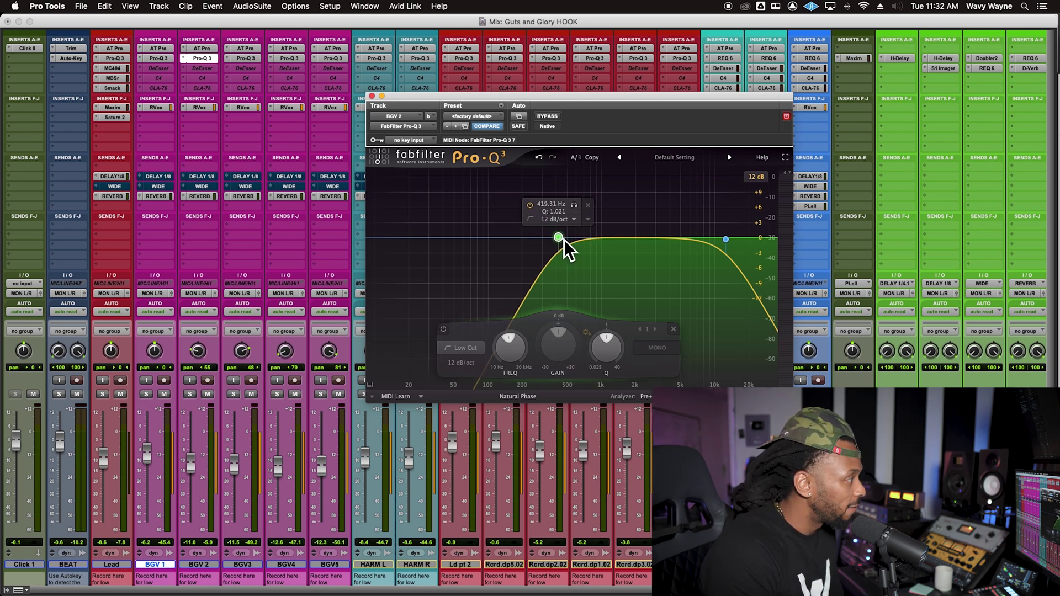
mouse_move(561, 241)
mouse_down()
mouse_move(575, 240)
mouse_move(569, 248)
mouse_up()
Step: Raise BGV3's Pro-Q 3 low cut to about 500 Hz, and turn BGV 2 up to about -7.5 dB and BGV3 to -7.3 dB
click(248, 58)
drag(489, 238, 568, 237)
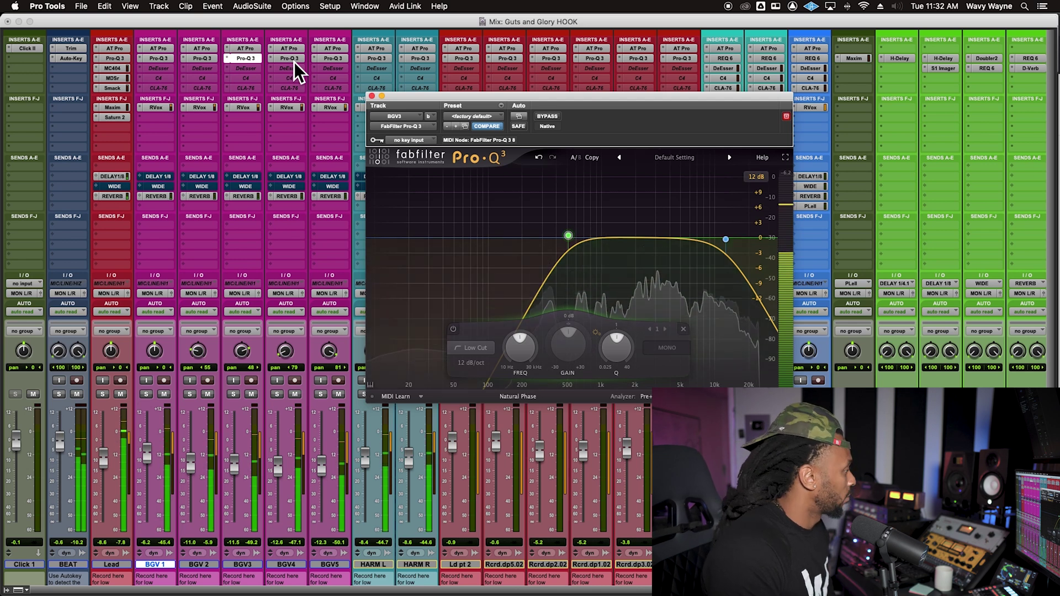
drag(190, 469, 191, 458)
drag(234, 485, 237, 461)
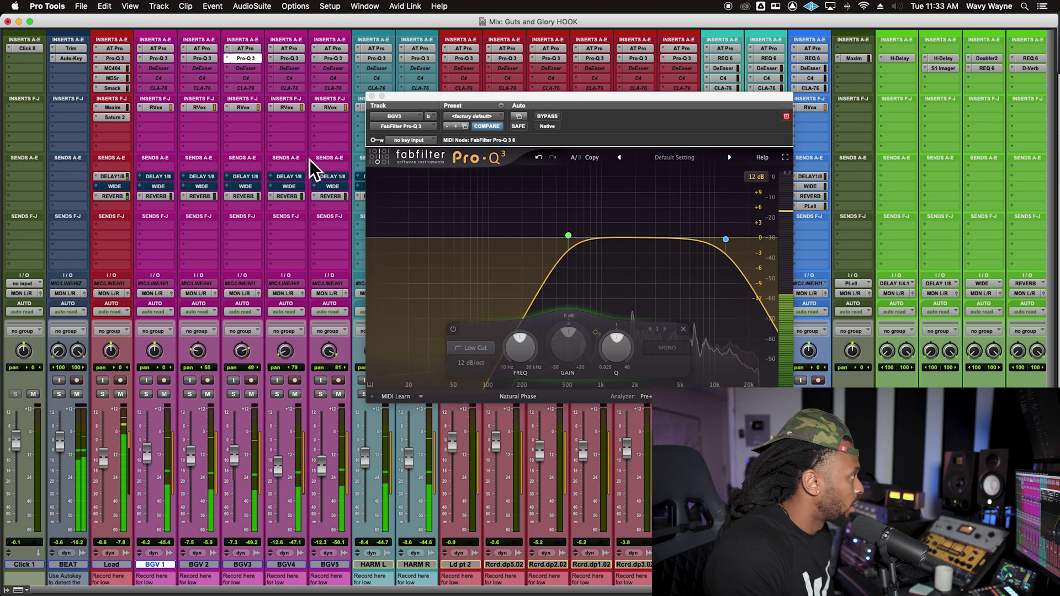
Step: Raise the low-cut filter in BGV4's Pro-Q 3 to about 300 Hz
click(297, 61)
drag(529, 240, 544, 244)
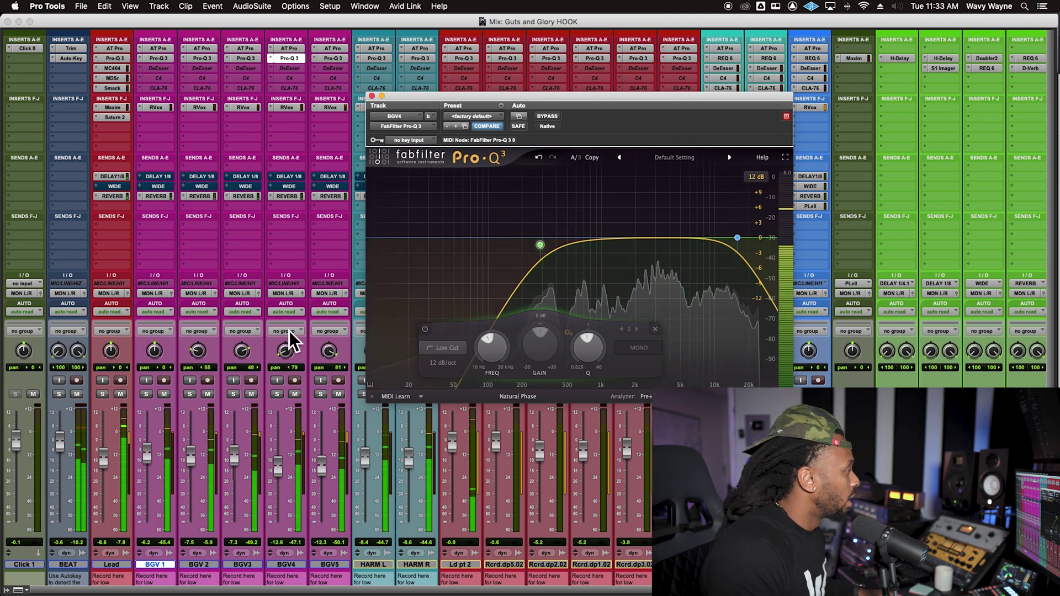
Step: Check BGV4's RVox settings and the Pro-Q 3 curves on BGV5 and BGV4
click(293, 109)
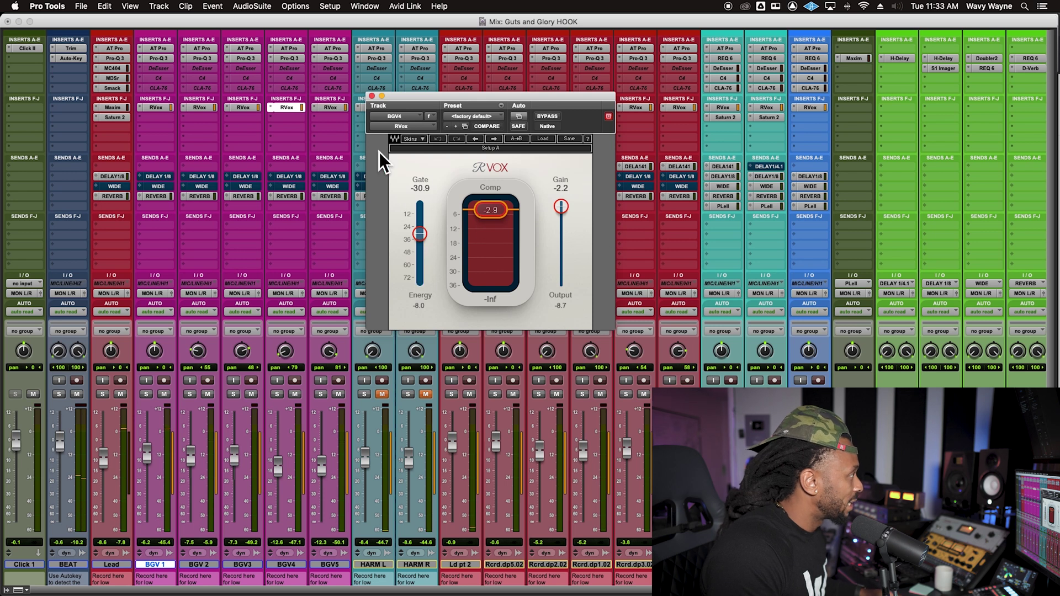
click(291, 107)
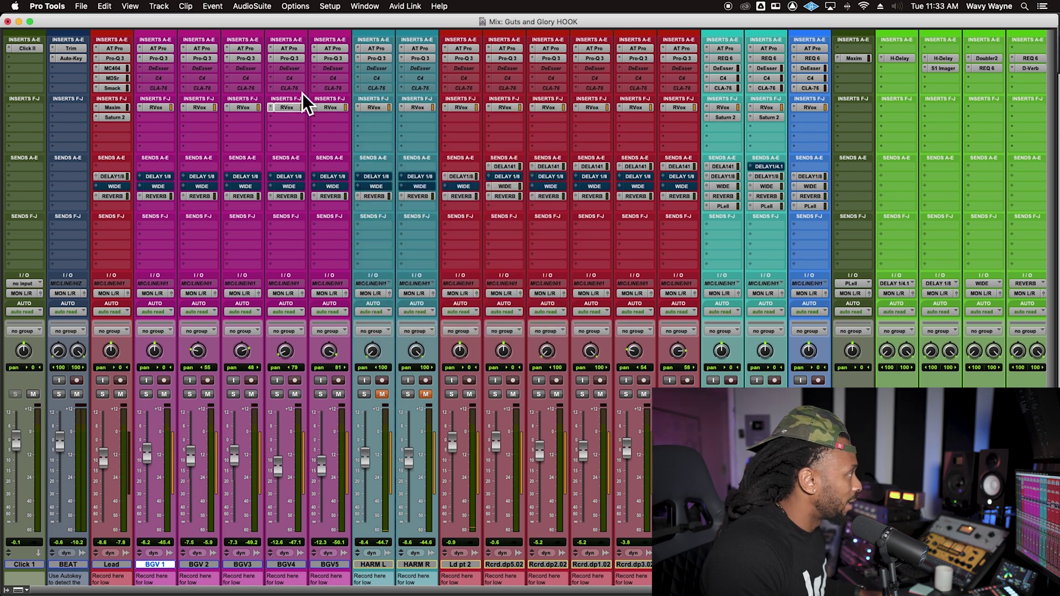
click(342, 60)
click(290, 62)
click(389, 66)
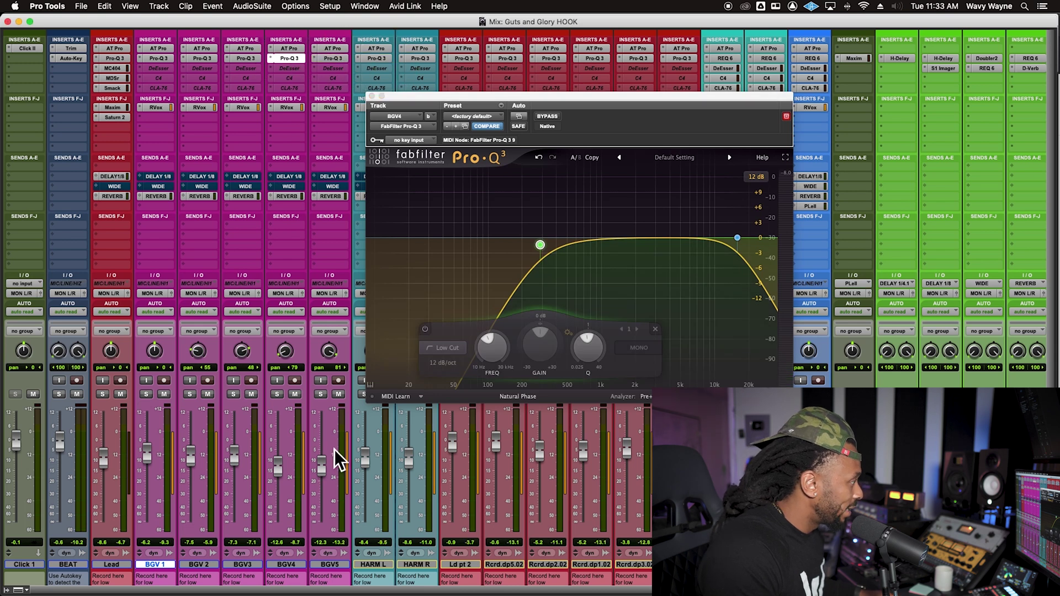
Step: Play the hook and set BGV4 and BGV5 to -10.5 dB, BGV 2 to -7.0 dB and BGV3 to -7.5 dB
key(space)
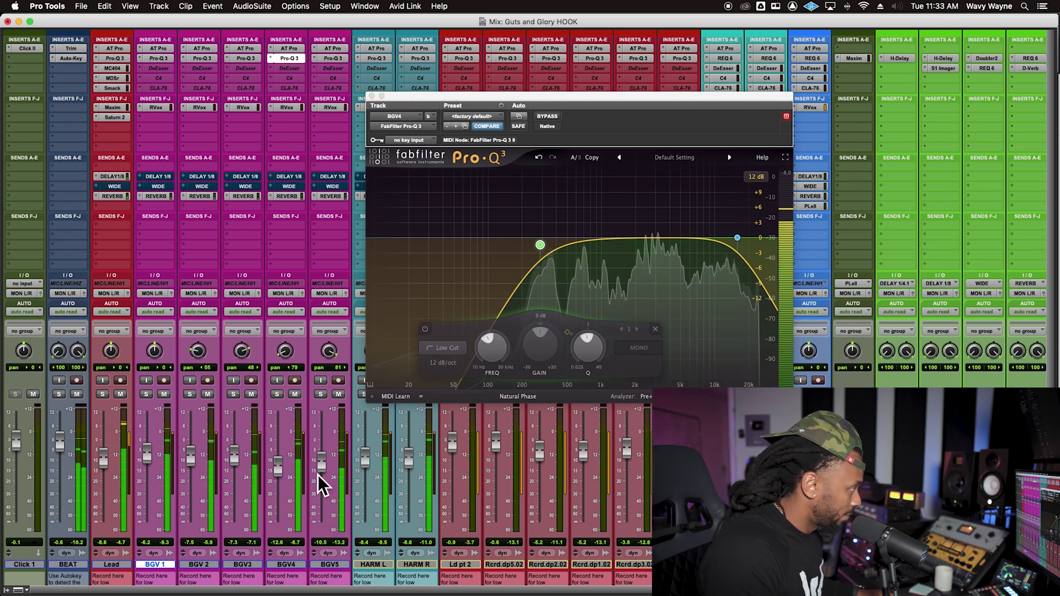
click(281, 473)
drag(281, 475, 282, 470)
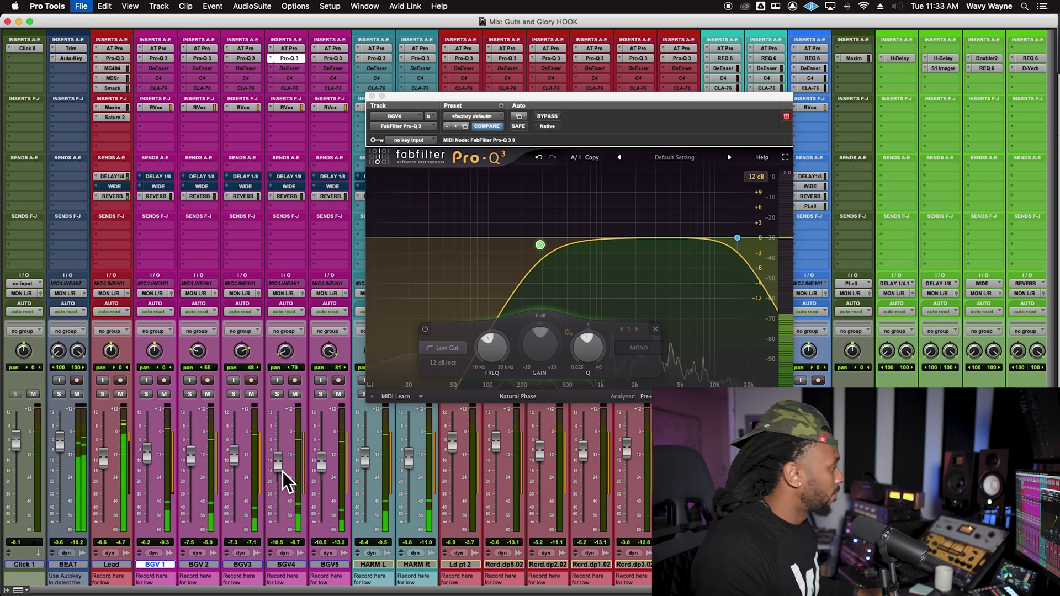
click(322, 474)
drag(194, 465, 236, 468)
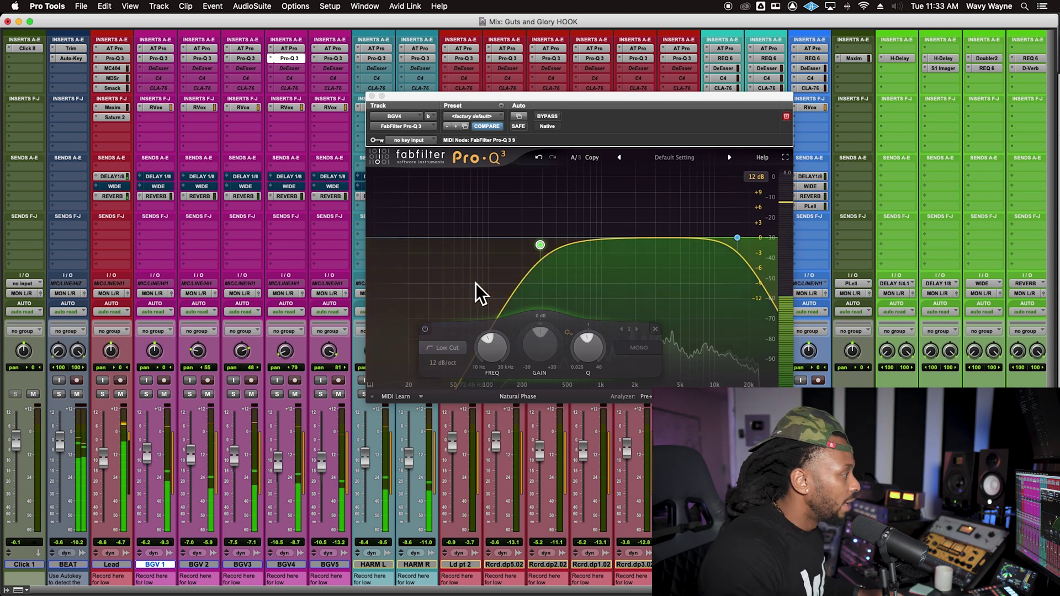
Step: Set the low cut in BGV 1's Pro-Q 3 to about 420 Hz with a 6 dB/oct slope while auditioning the hook
click(158, 58)
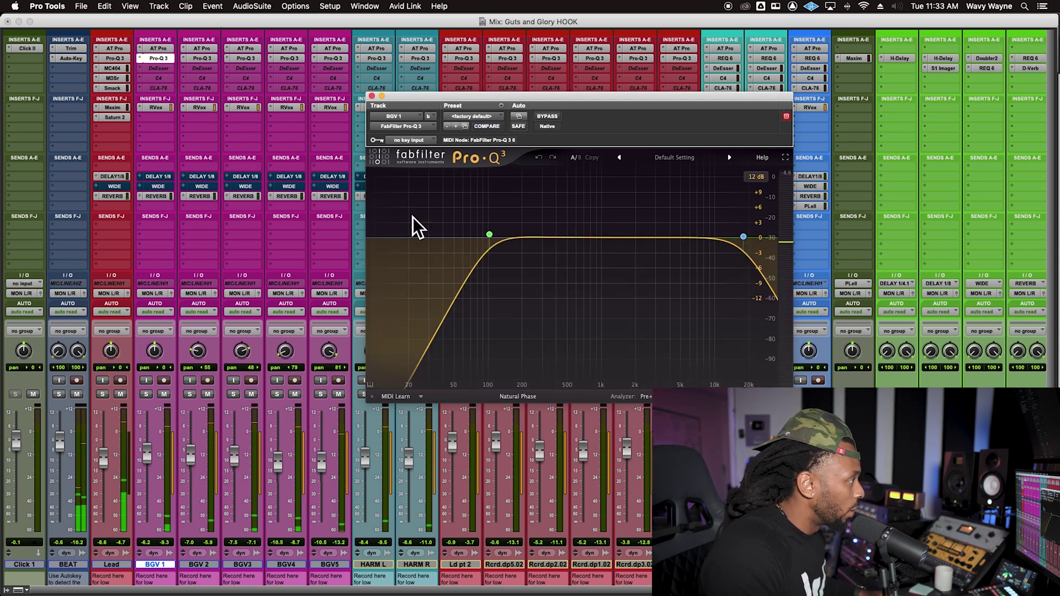
drag(495, 238, 549, 244)
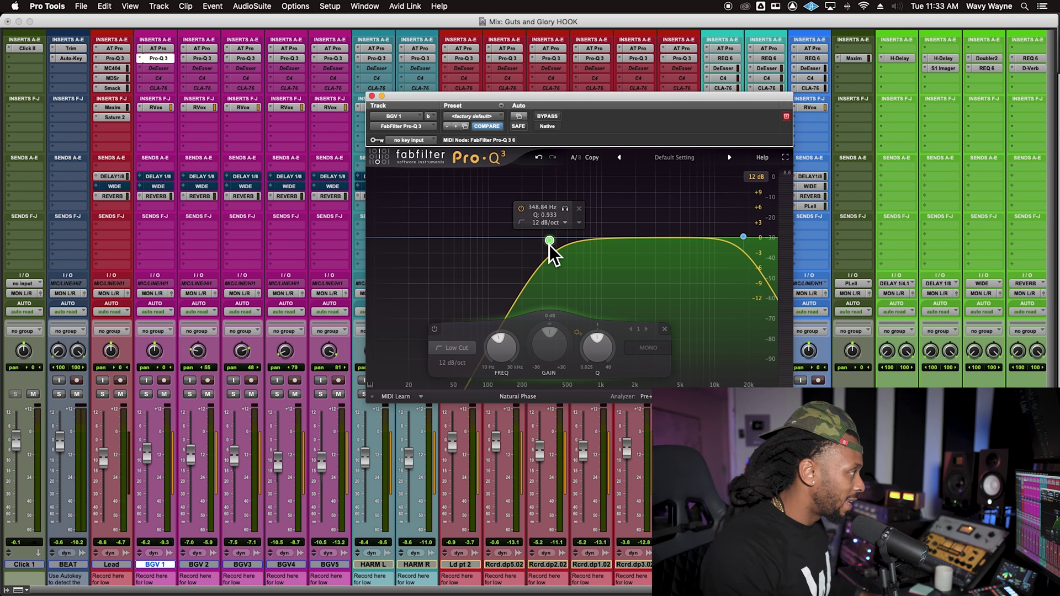
key(space)
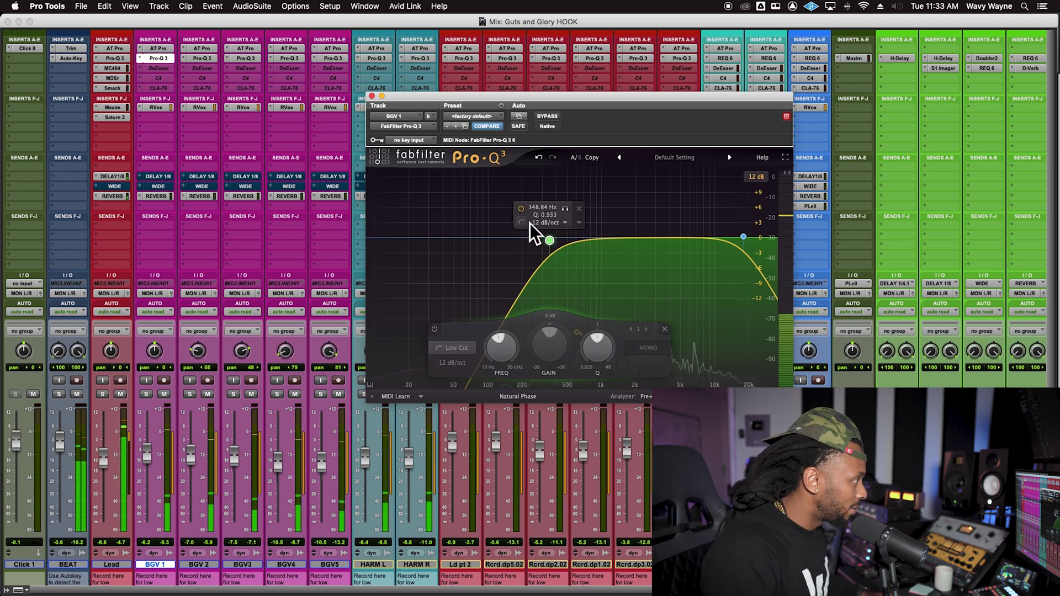
click(531, 226)
click(543, 241)
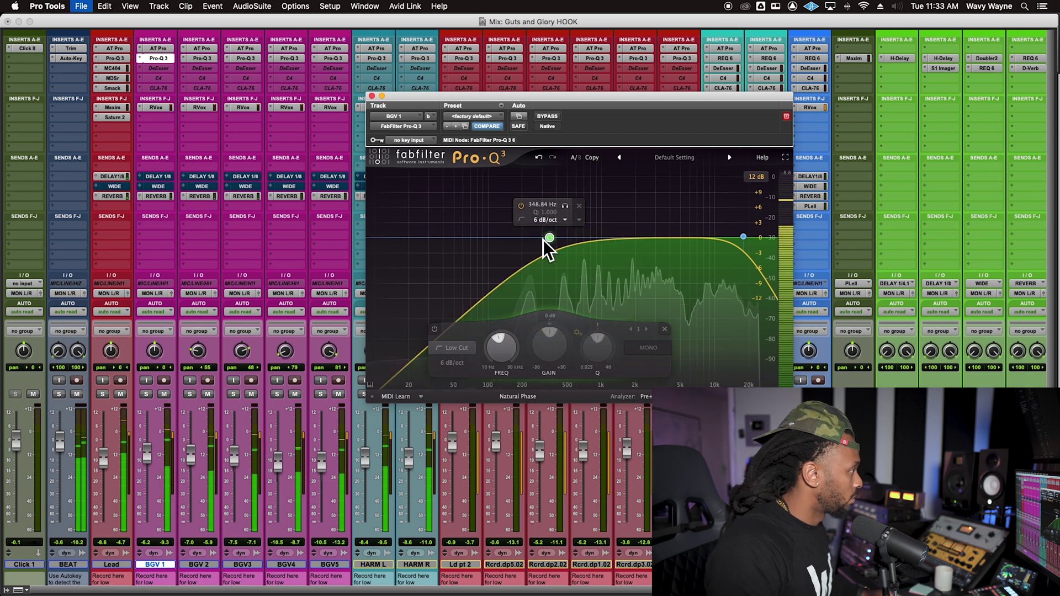
drag(550, 239, 553, 243)
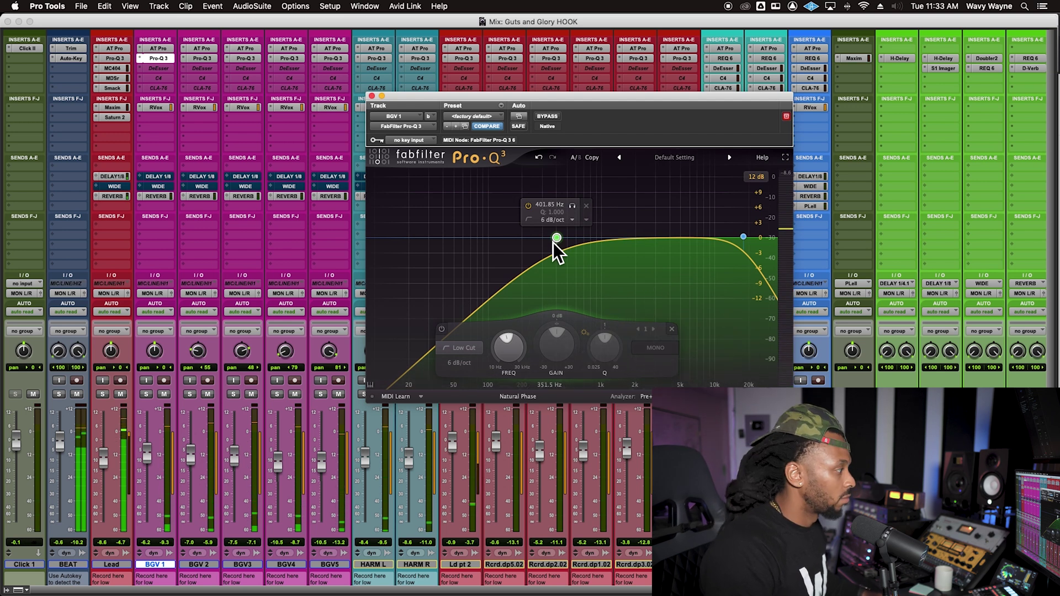
drag(558, 243, 560, 242)
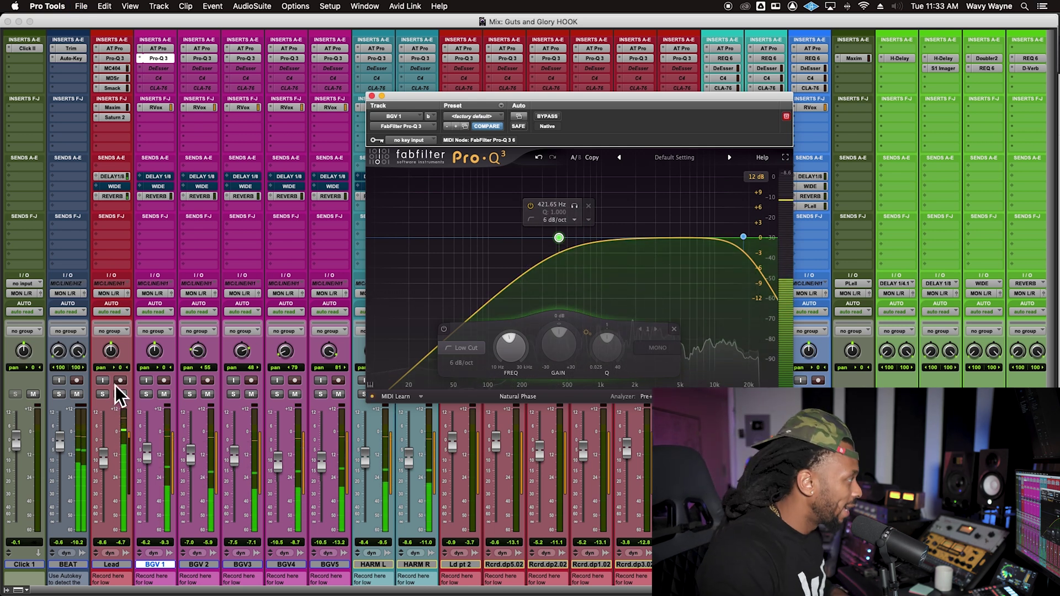
key(space)
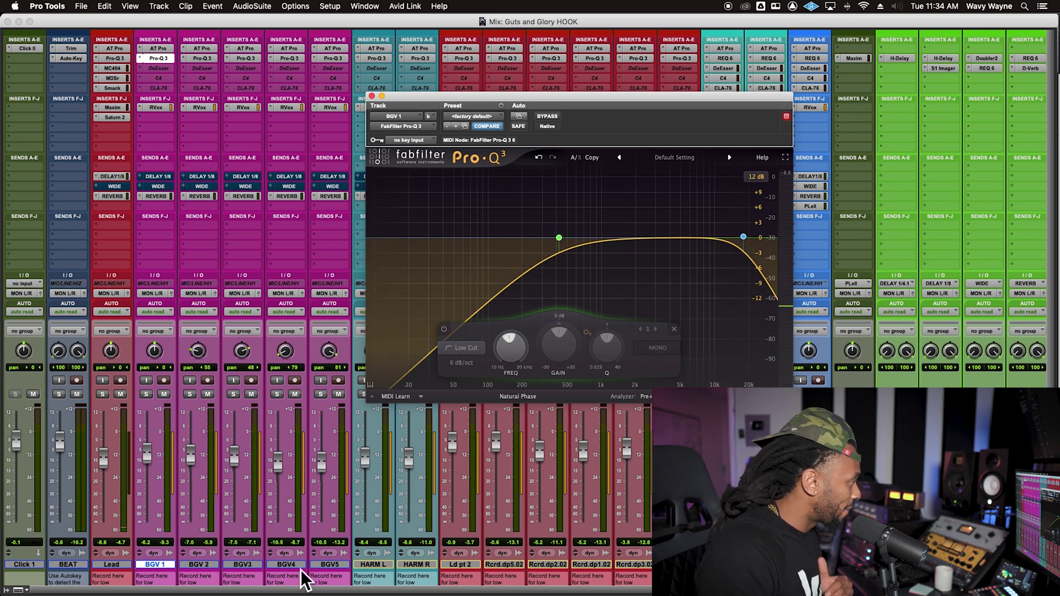
Step: Adjust the panning of the background vocals, with BGV3 at 49 and BGV4 at 78
click(203, 564)
click(242, 564)
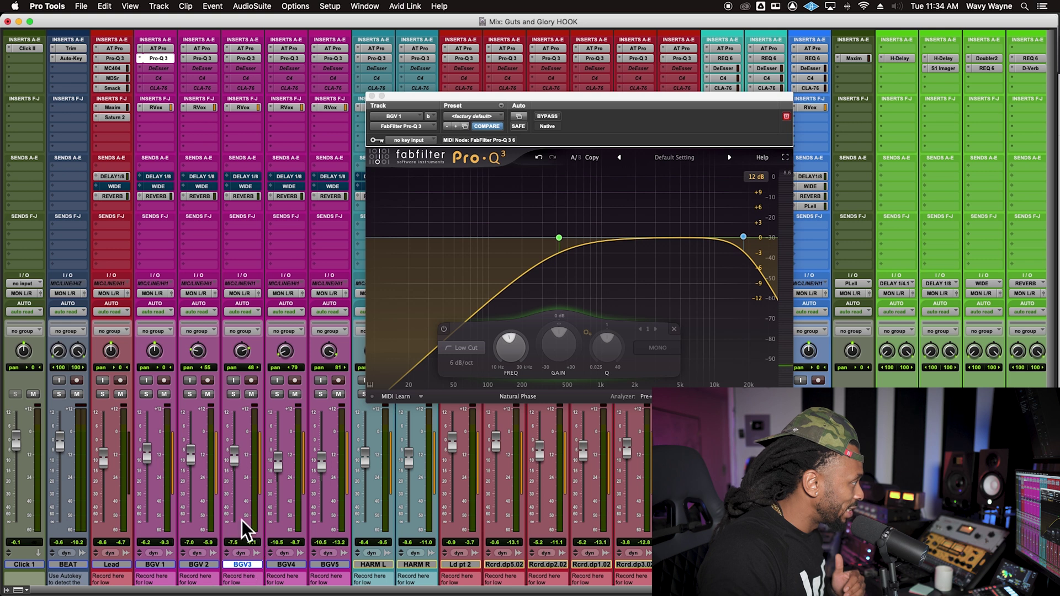
click(237, 353)
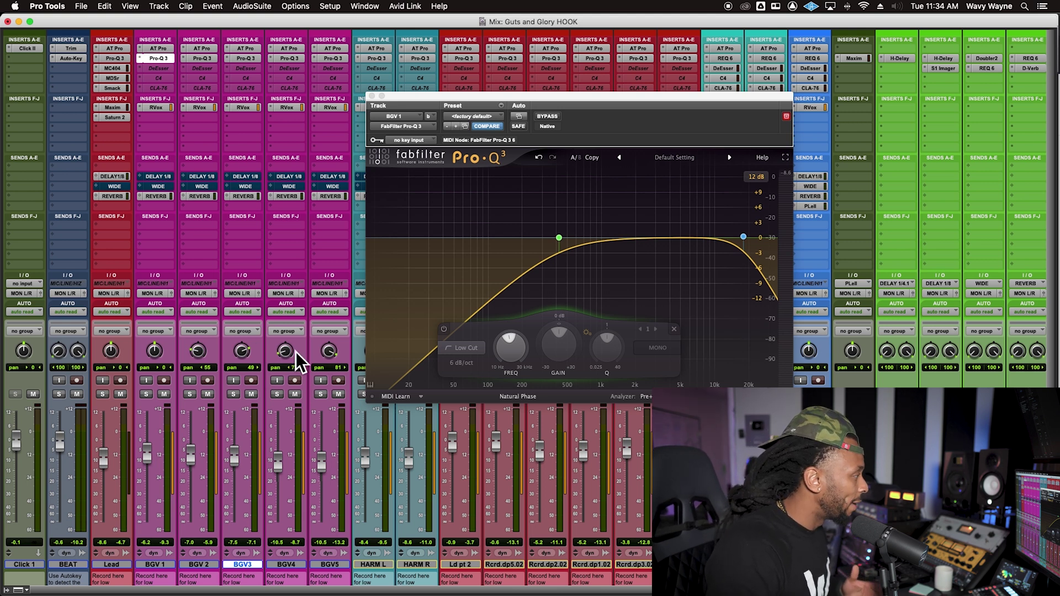
Step: Compare the Pro-Q 3 filter settings on the HARM R and HARM L tracks
drag(447, 100, 649, 72)
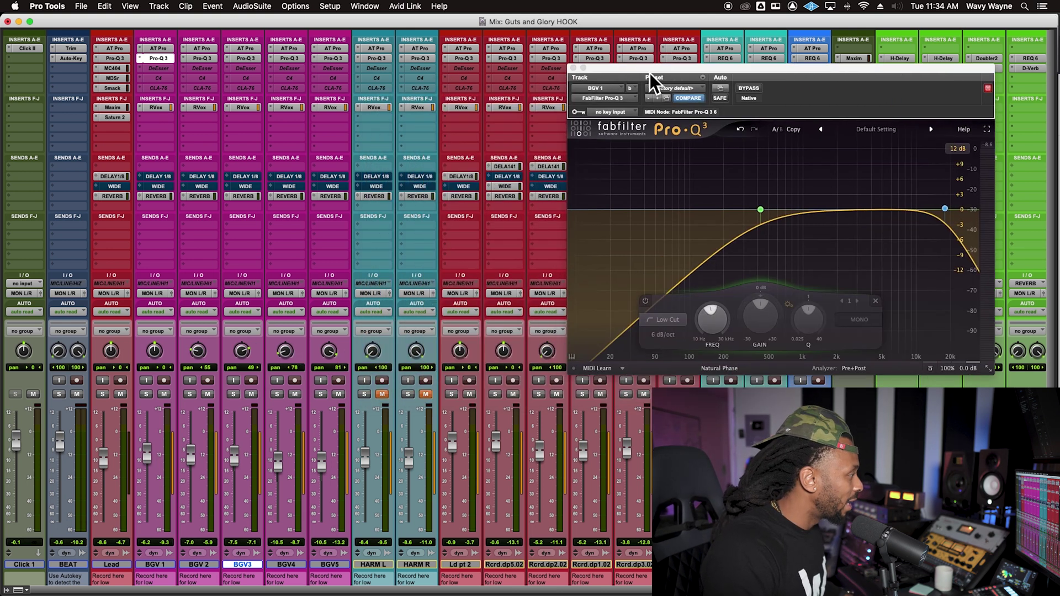
click(371, 569)
click(425, 567)
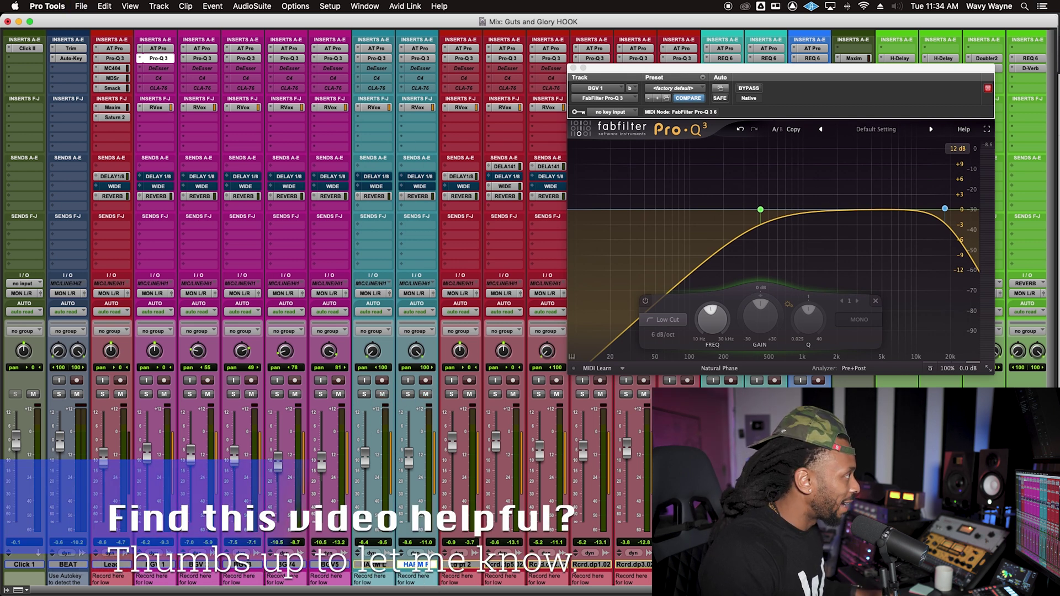
click(382, 60)
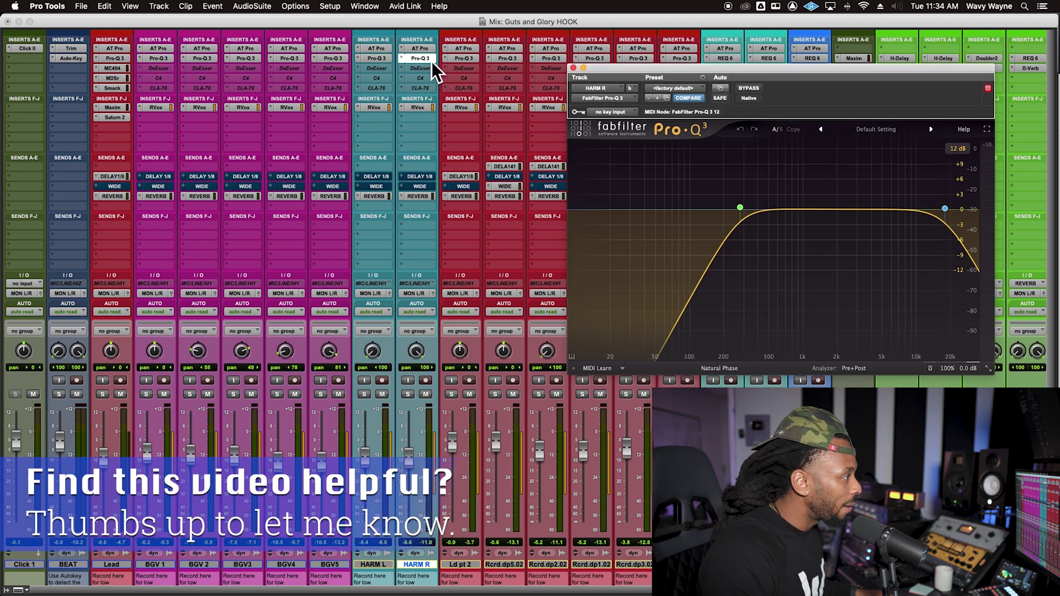
click(382, 61)
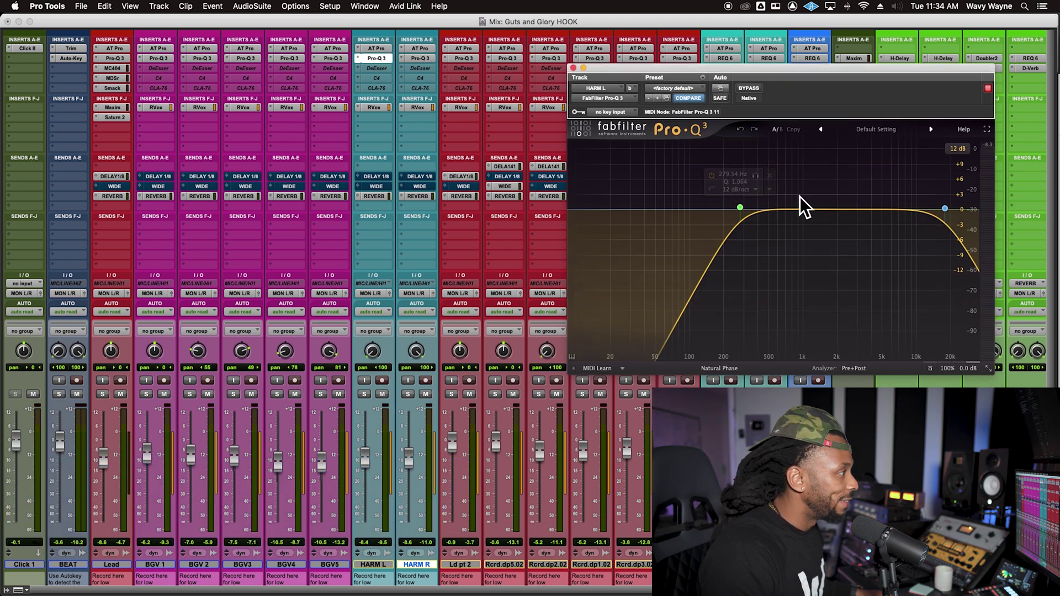
mouse_move(738, 215)
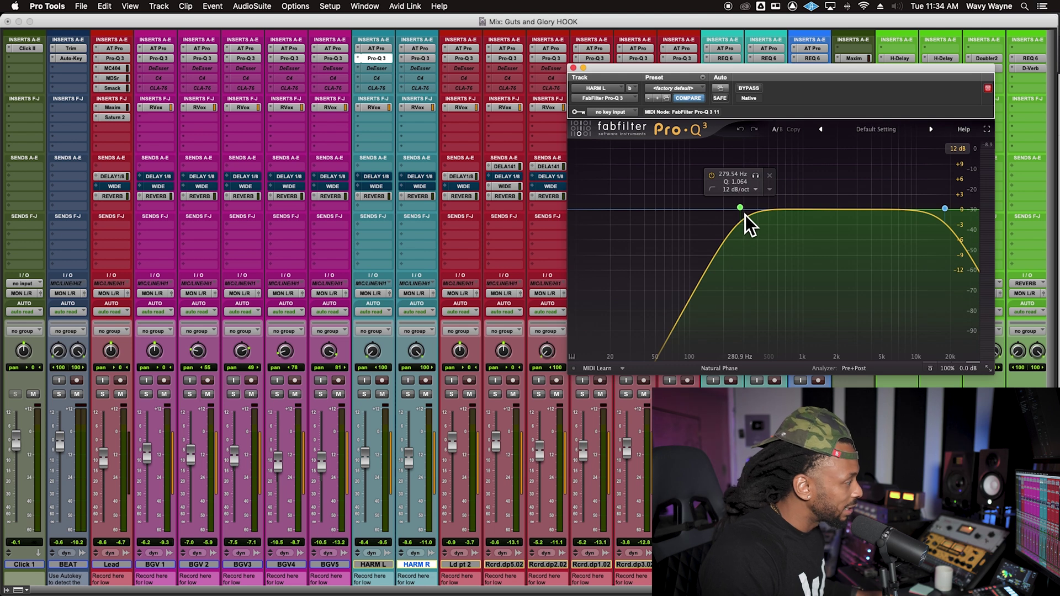
Step: Create a Mix/Edit group named HARM from HARM L and HARM R, linking all insert controls and bypasses plus send levels, mutes and pans
shift+click(383, 564)
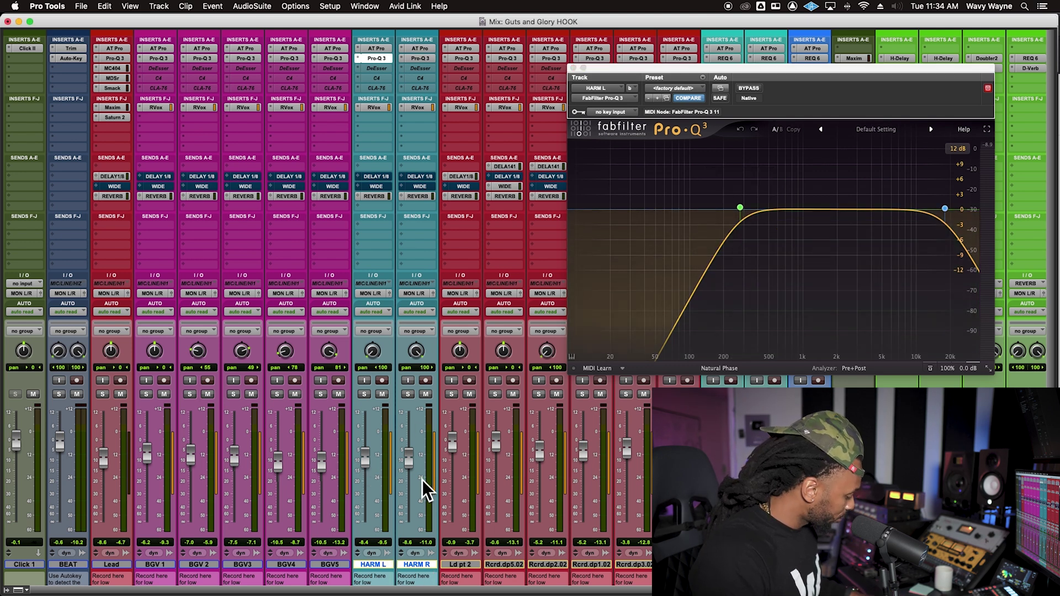
key(super+g)
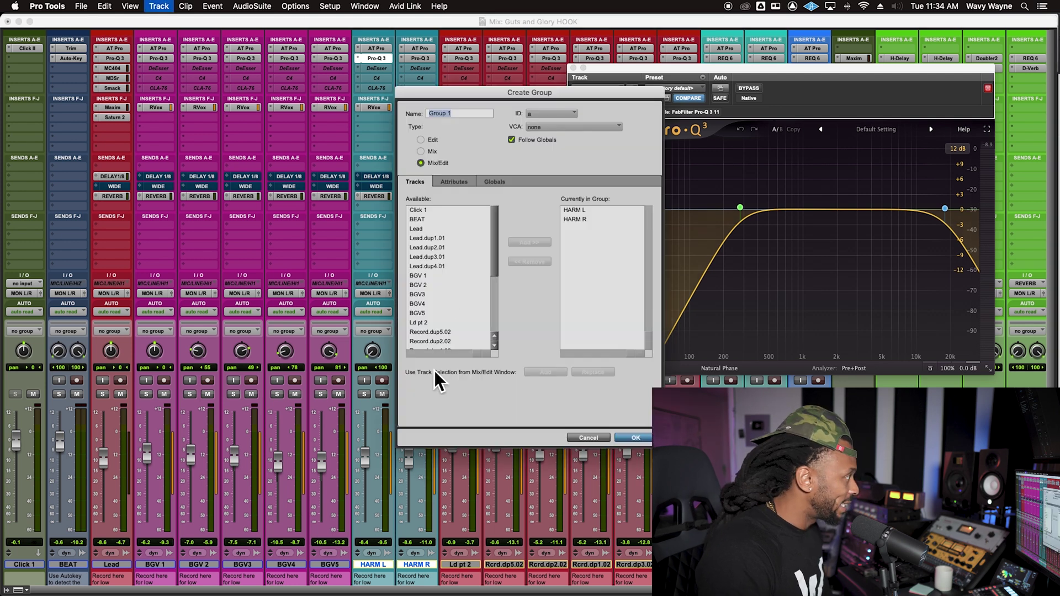
text(HARM)
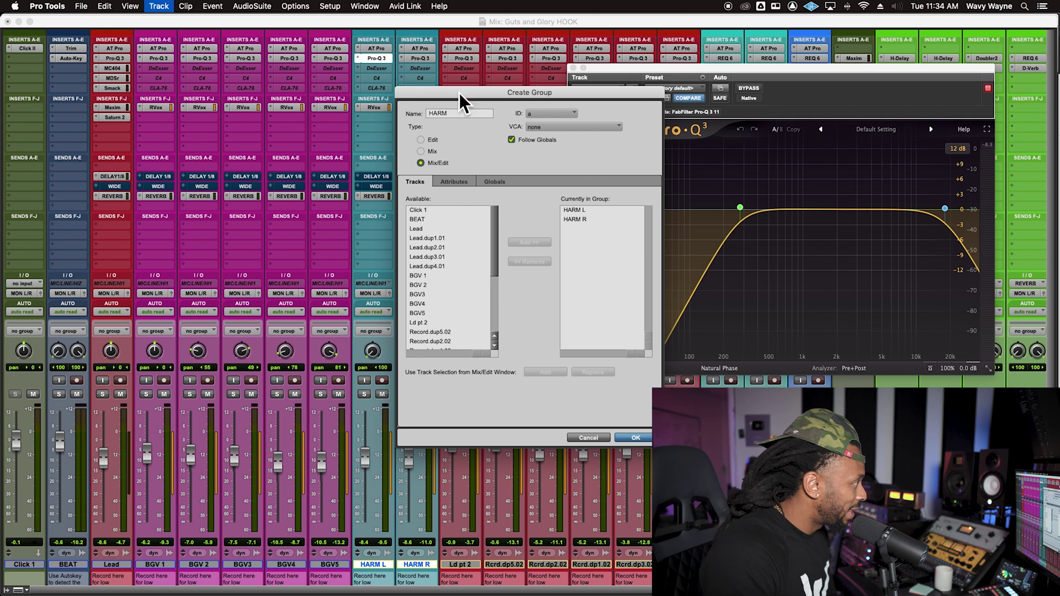
click(494, 181)
alt+click(444, 236)
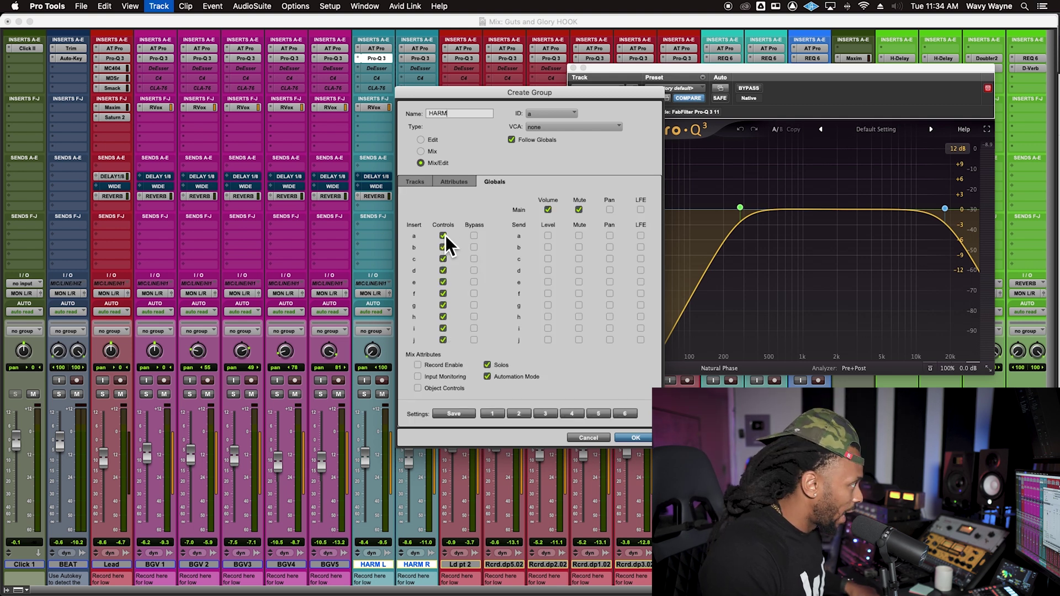
alt+click(550, 236)
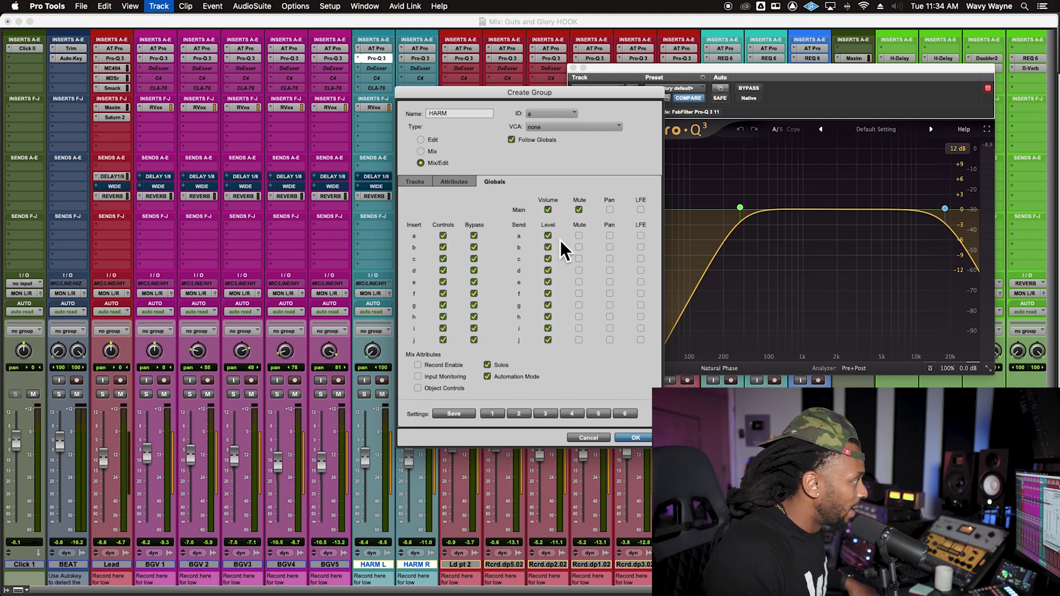
alt+click(609, 238)
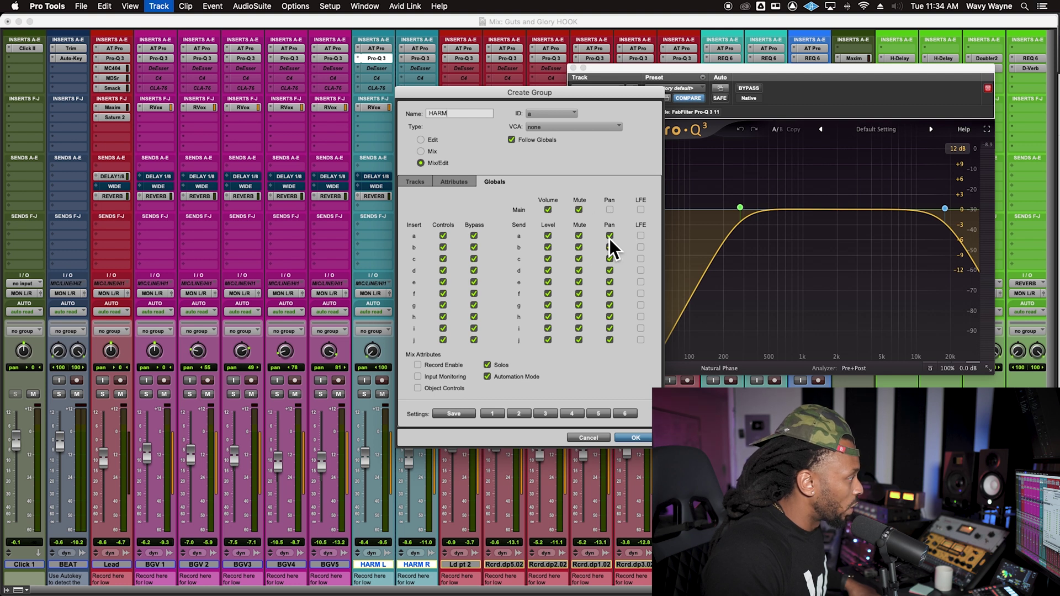
click(635, 439)
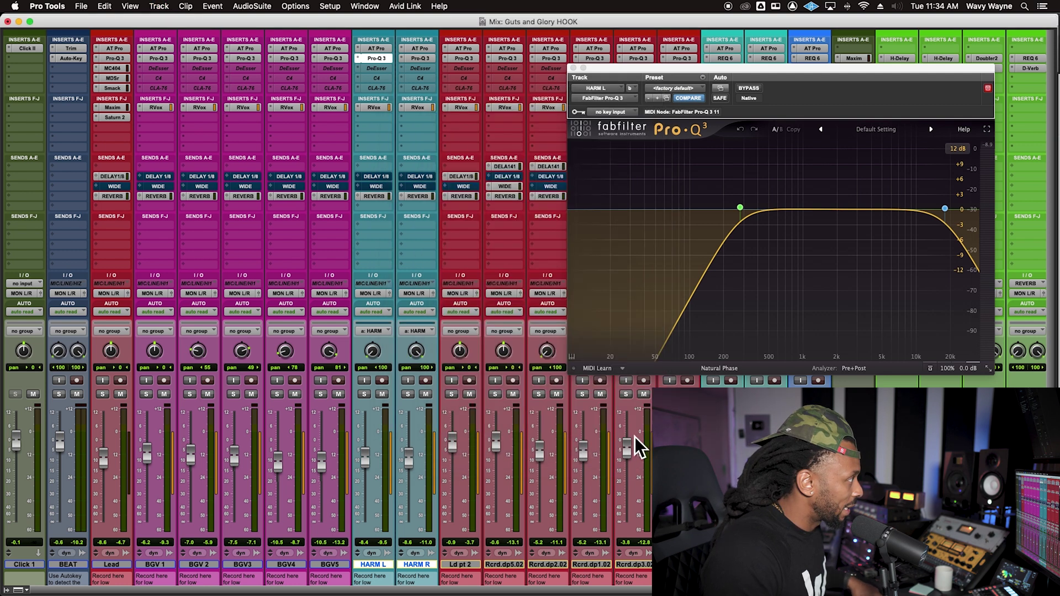
Step: Show HARM R's Pro-Q 3 beside HARM L's and set the linked low cut to about 273 Hz while the hook plays
click(421, 58)
drag(454, 50, 470, 55)
mouse_move(216, 193)
mouse_down()
mouse_move(186, 196)
mouse_move(220, 198)
mouse_move(200, 193)
mouse_up()
drag(300, 59, 403, 74)
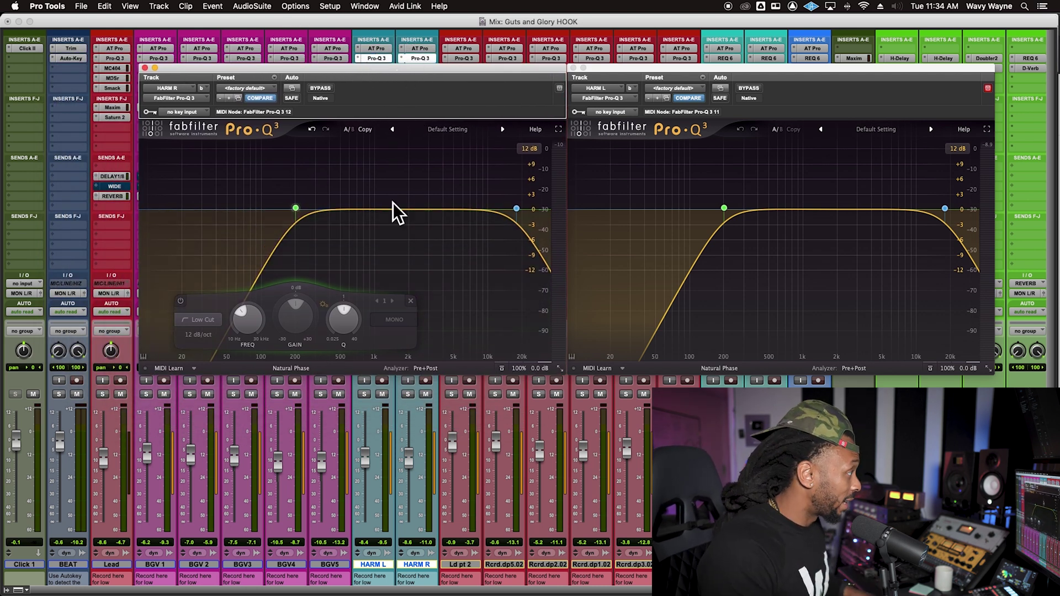
key(space)
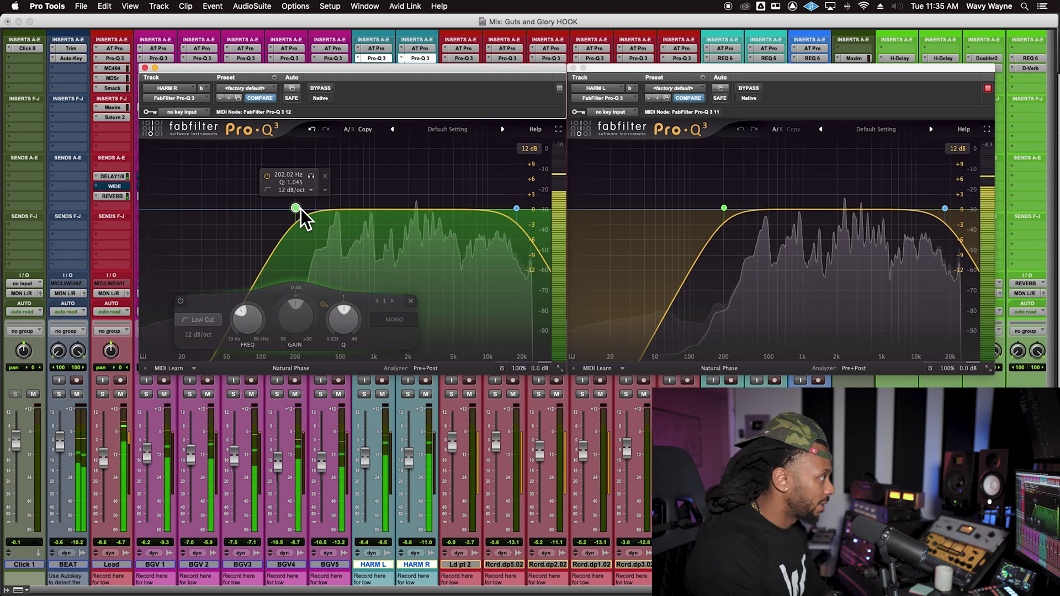
drag(295, 210, 316, 218)
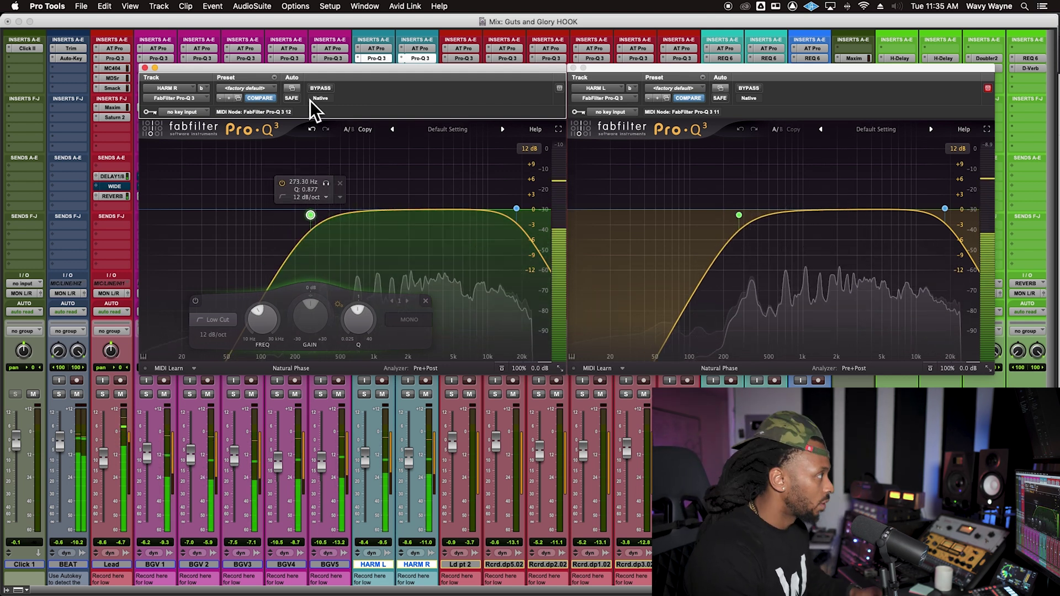
Step: Lower the harmonies' linked high cut to about 10.7 kHz and raise their low cut to about 284 Hz
drag(309, 77, 309, 32)
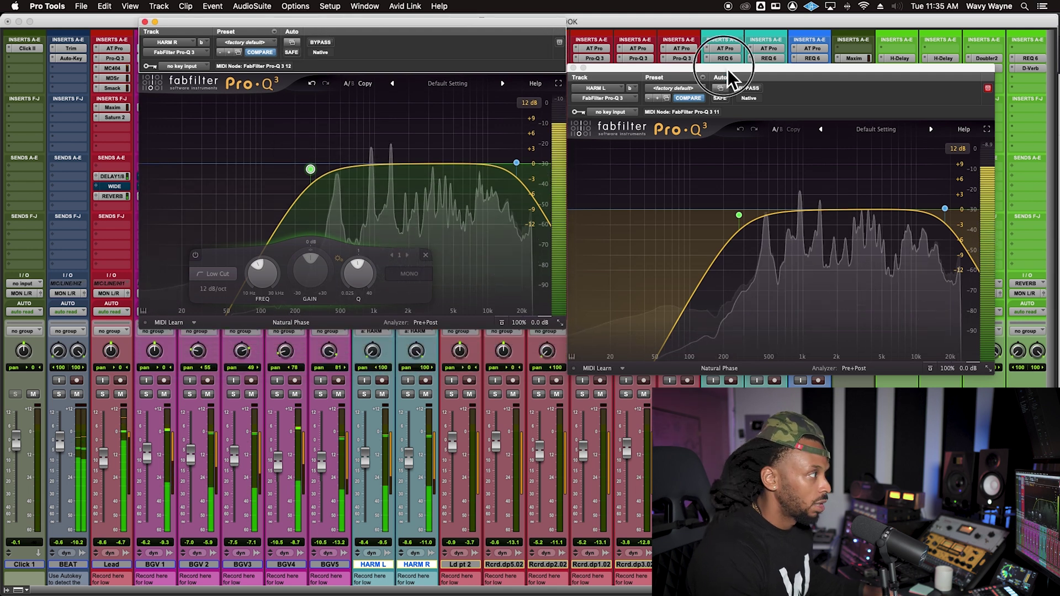
drag(727, 77, 724, 44)
drag(515, 165, 491, 167)
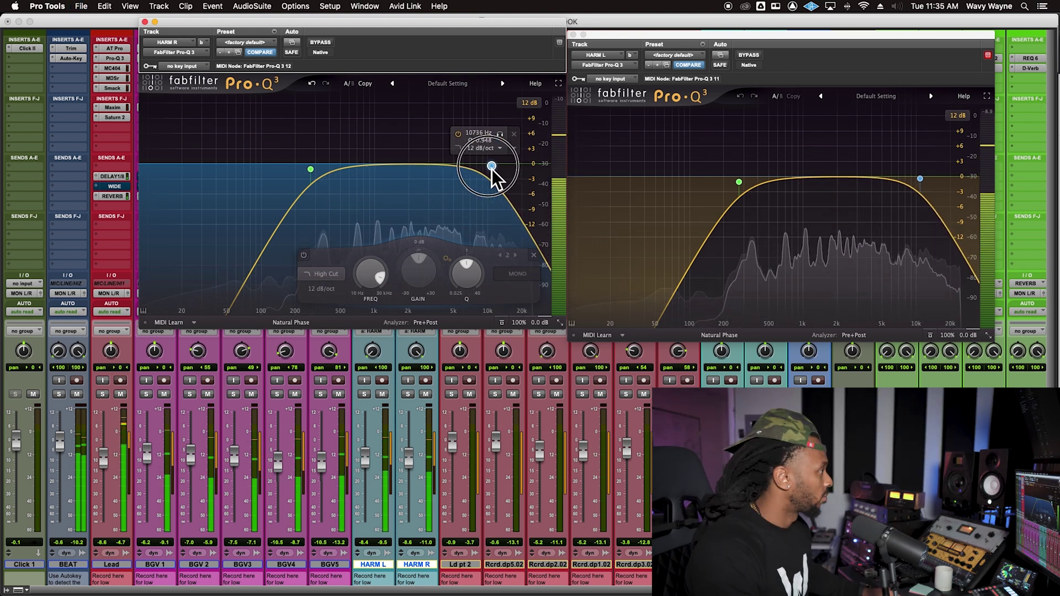
click(319, 173)
drag(317, 174, 322, 176)
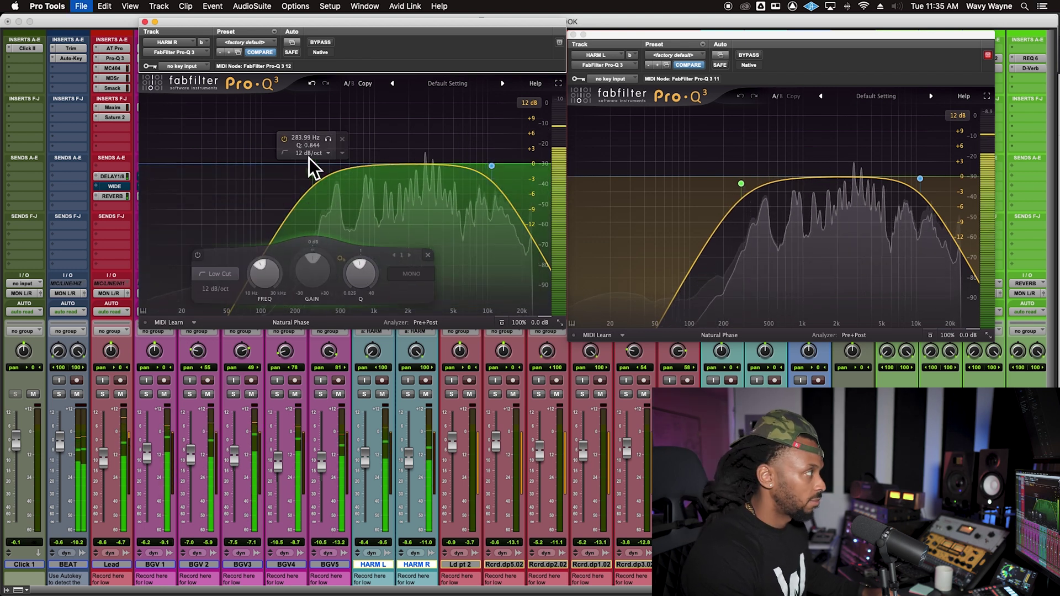
Step: Close HARM R's Pro-Q 3 and turn the Ld pt 2 track down to -2.2 dB
click(154, 22)
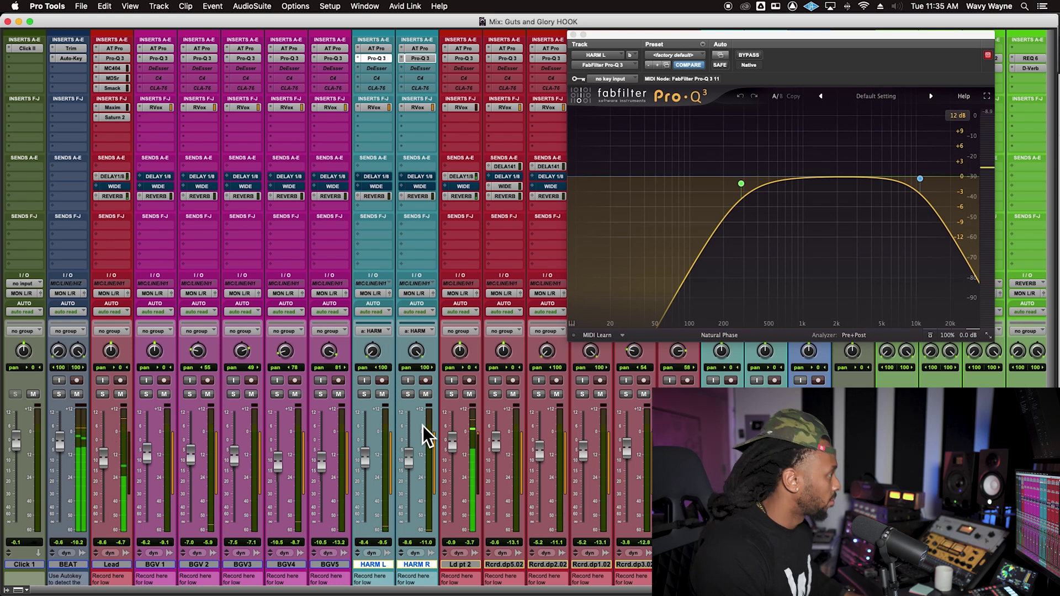
drag(456, 463, 456, 466)
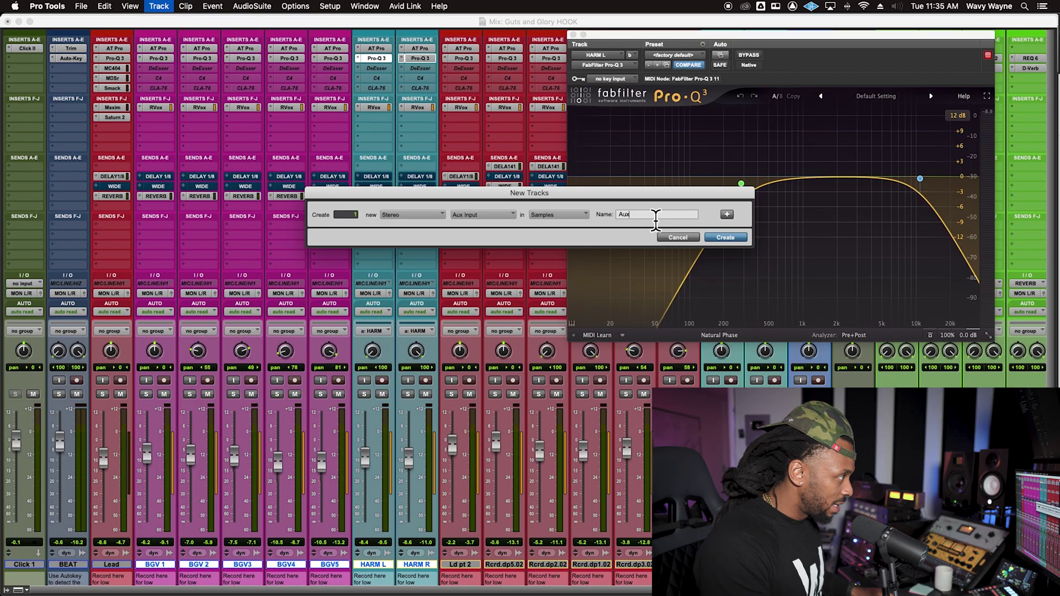
Step: Create a stereo aux input track named BGV SUB and route the outputs of BGV 1 through HARM R to it
text(BGV SUB)
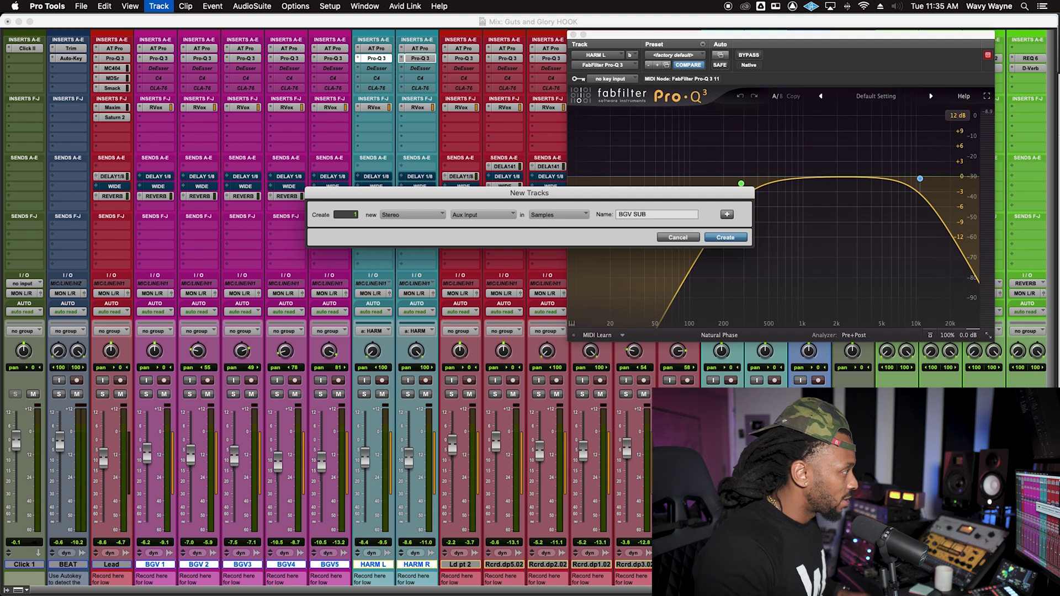
key(Return)
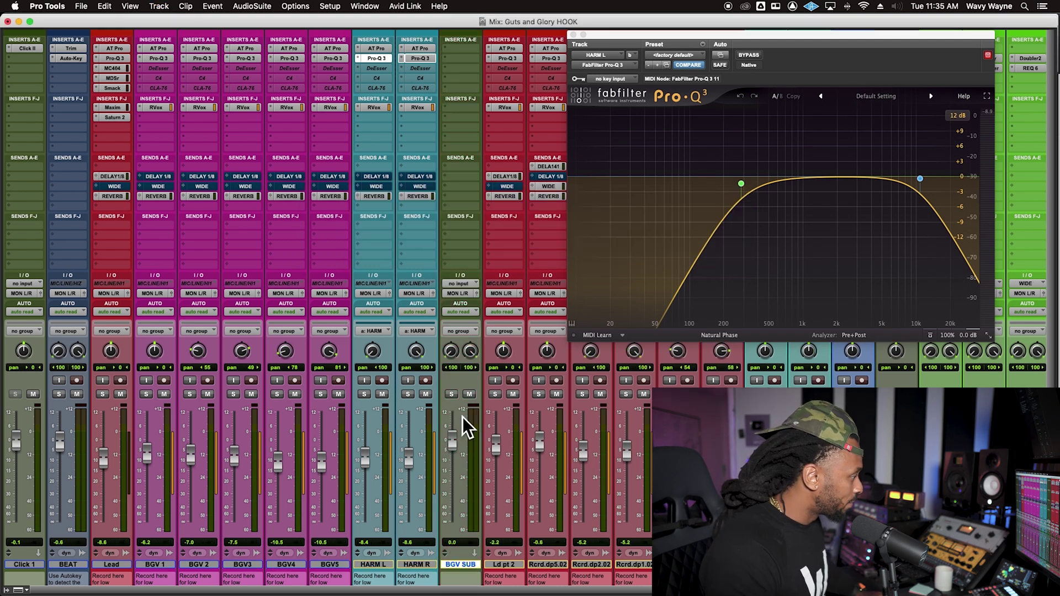
click(425, 566)
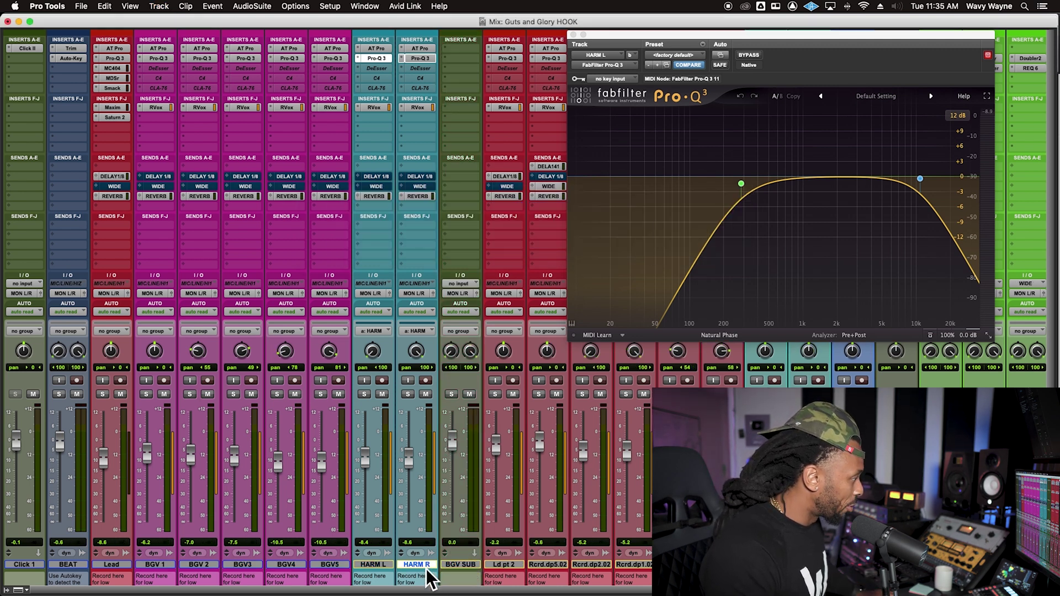
shift+click(154, 566)
click(410, 293)
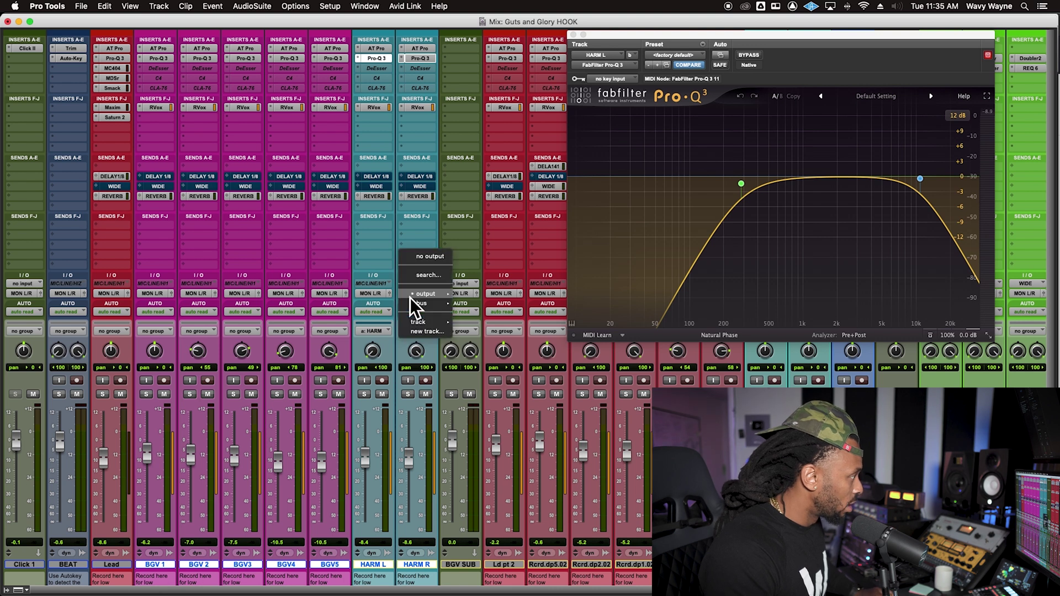
mouse_move(427, 322)
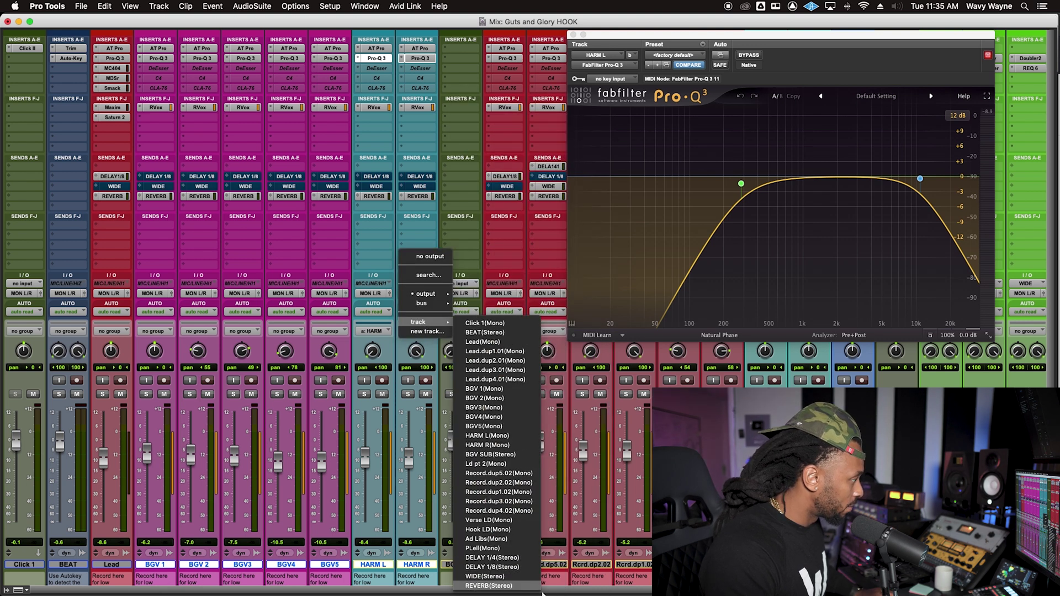
click(490, 455)
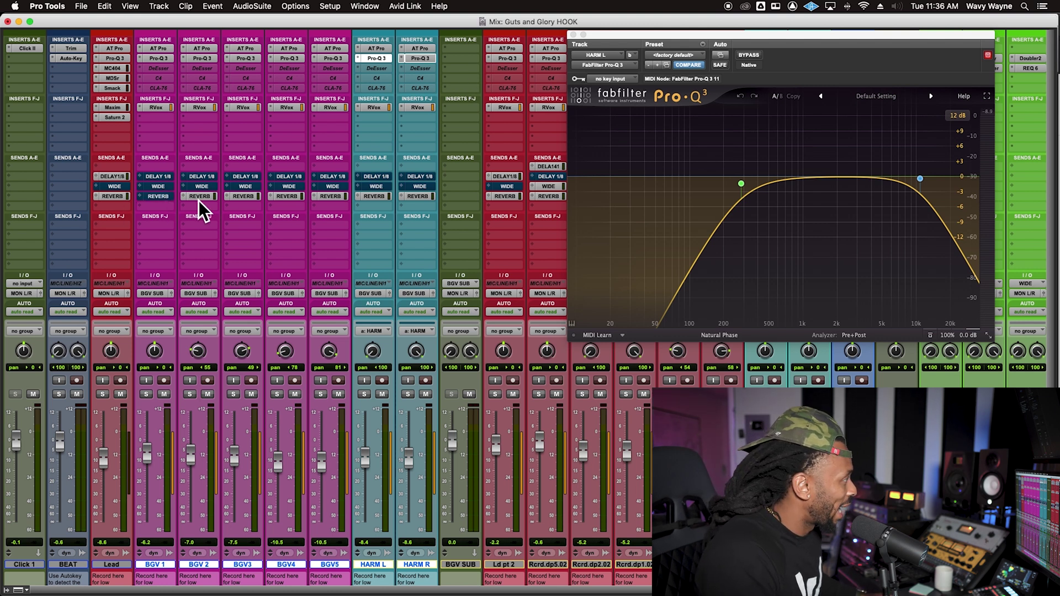
Step: Mute the individual REVERB sends on the BGV and HARM tracks and add a REVERB send on BGV SUB at -13.1 dB
click(334, 197)
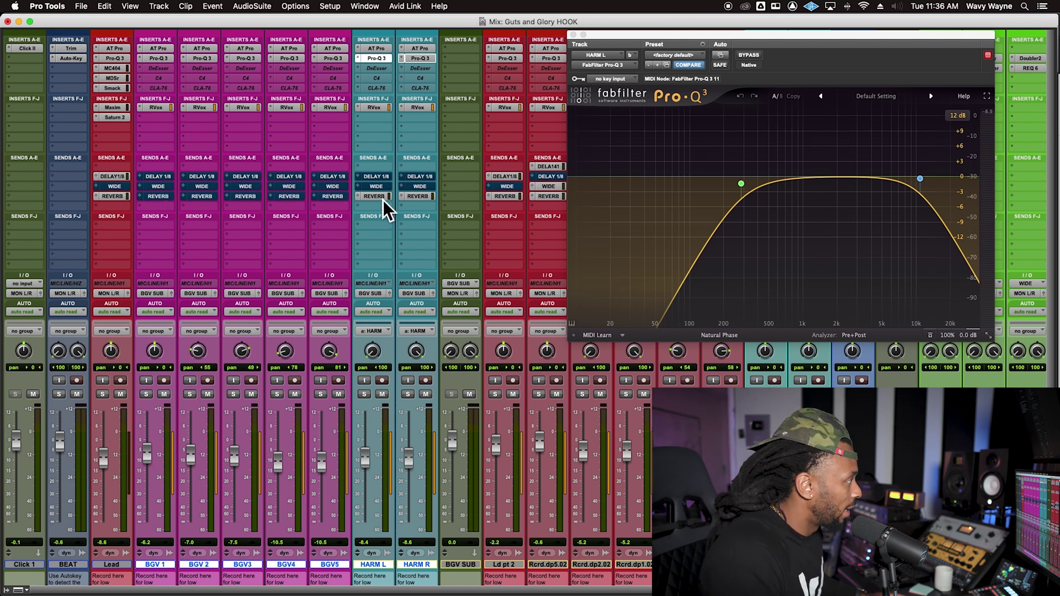
click(454, 181)
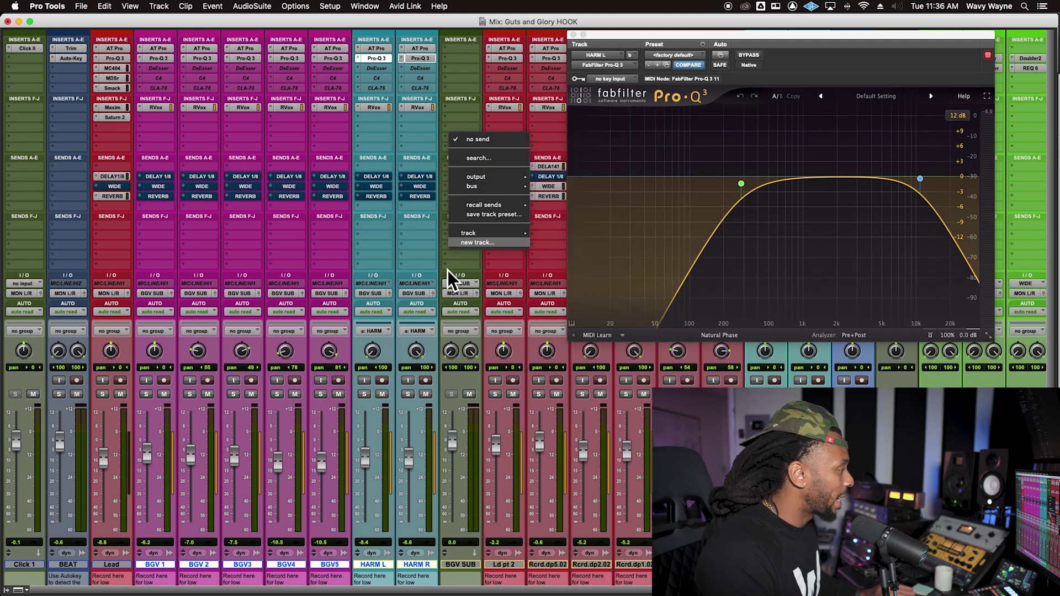
click(224, 269)
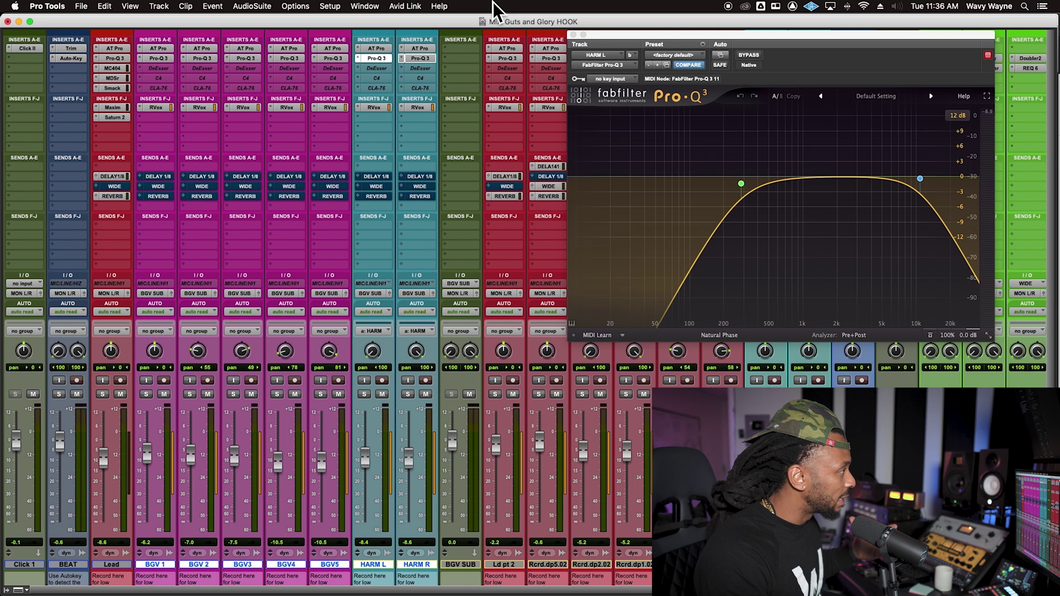
click(456, 171)
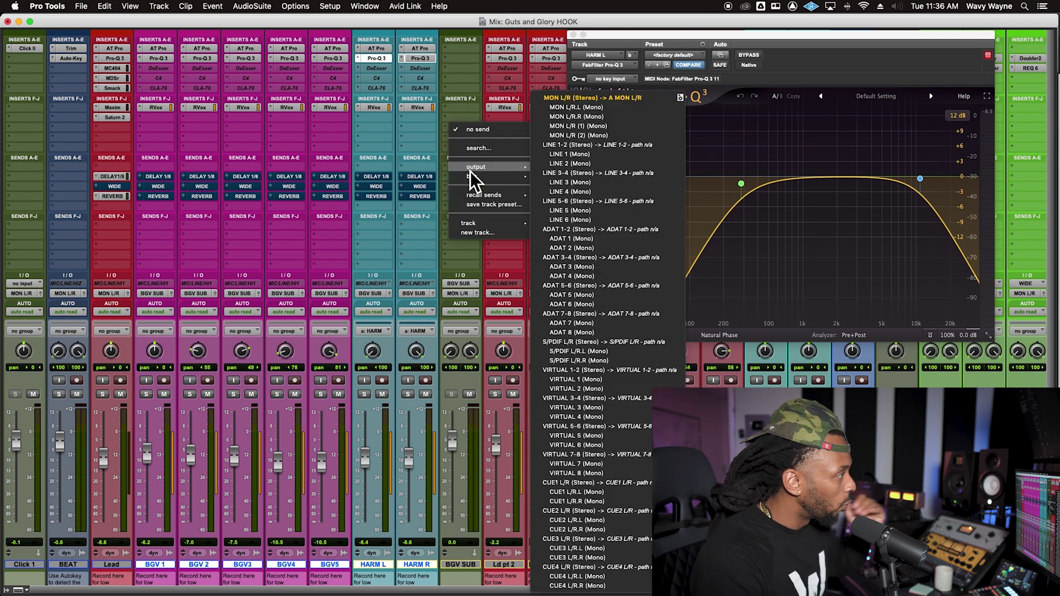
mouse_move(498, 221)
click(566, 272)
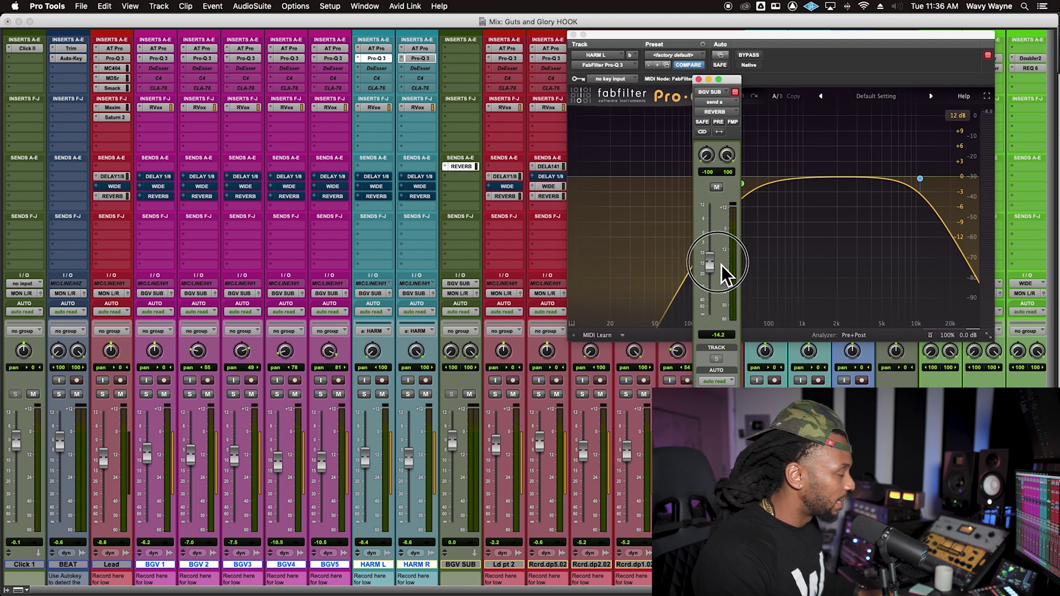
Step: Insert the stereo C4 multiband processor in BGV SUB's second insert slot and move its window clear of the fader strips
click(461, 57)
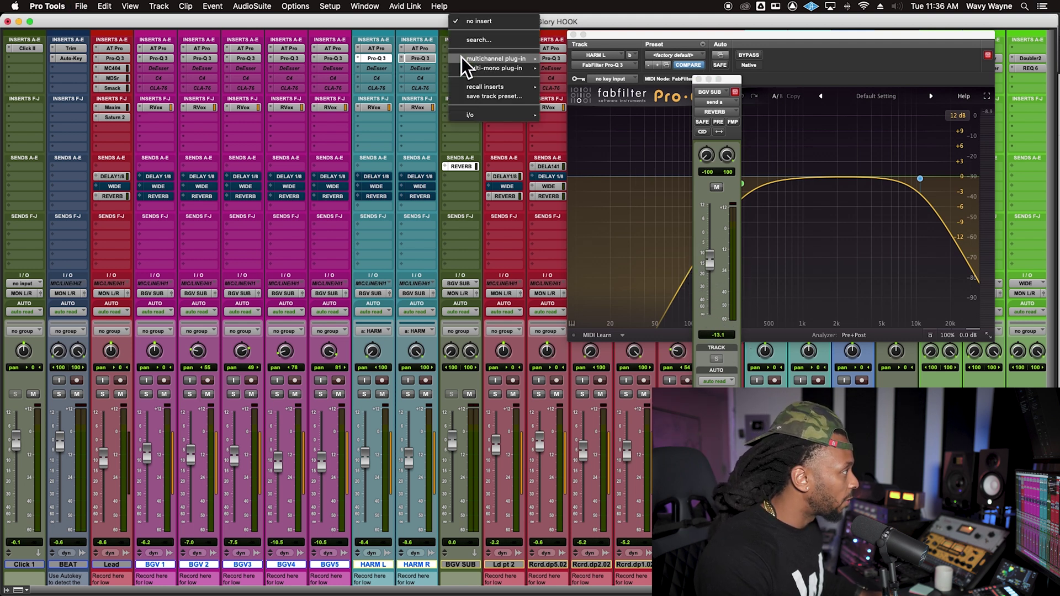
click(477, 41)
text(m)
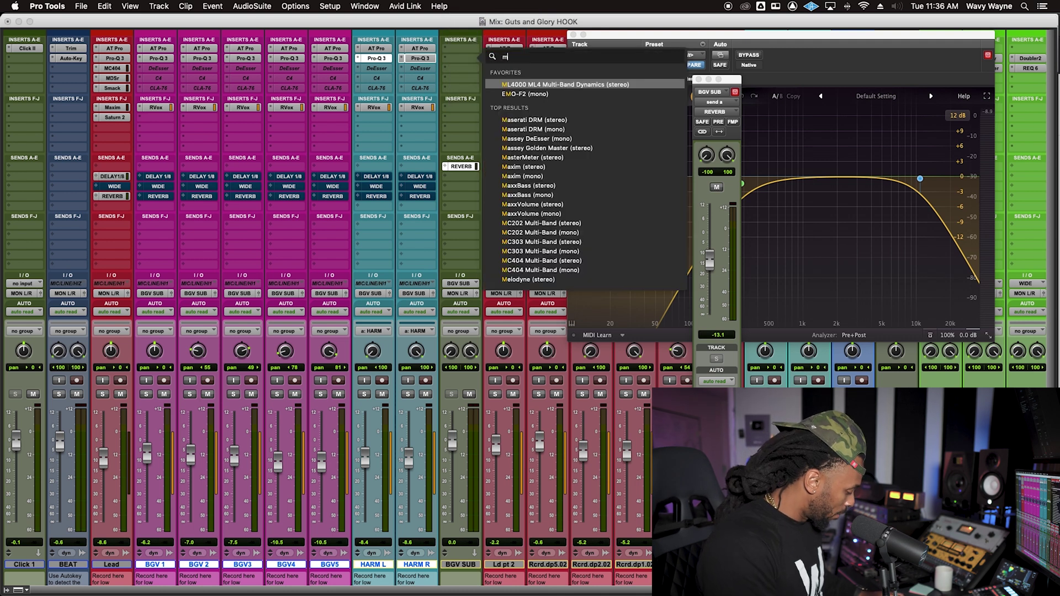
key(BackSpace)
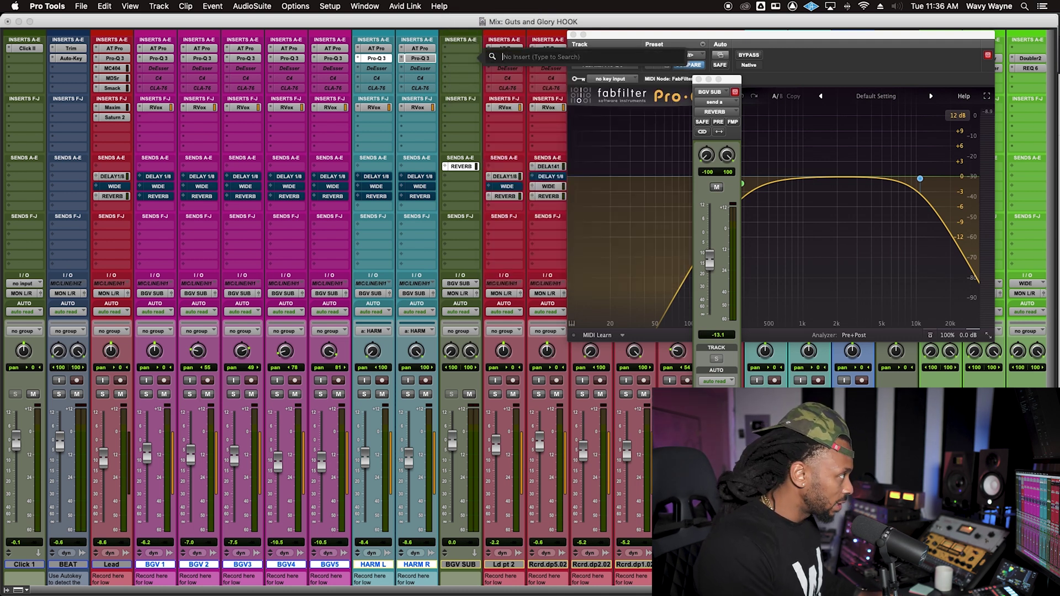
text(c4)
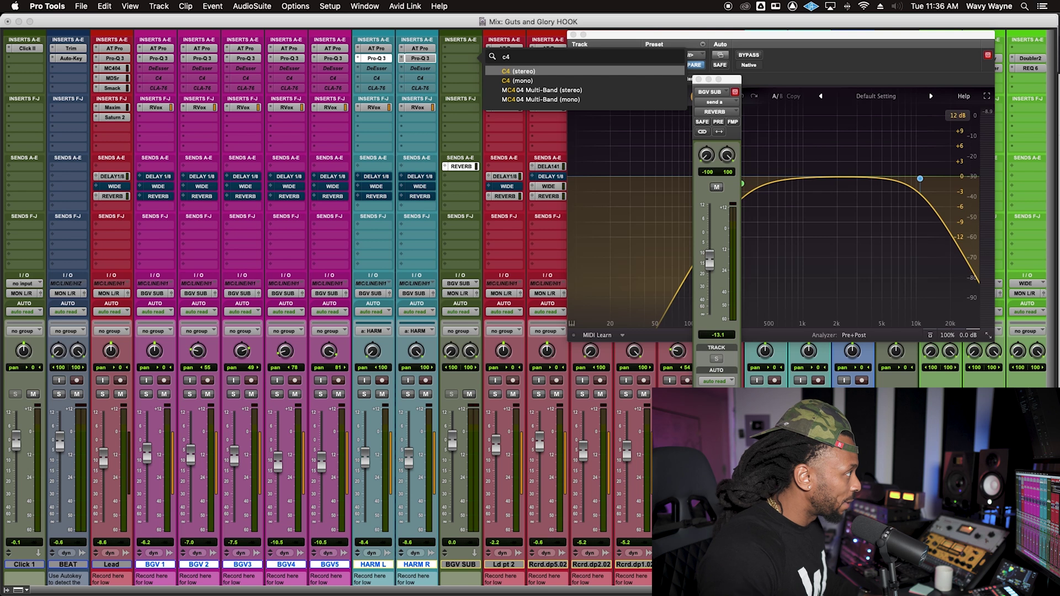
key(Return)
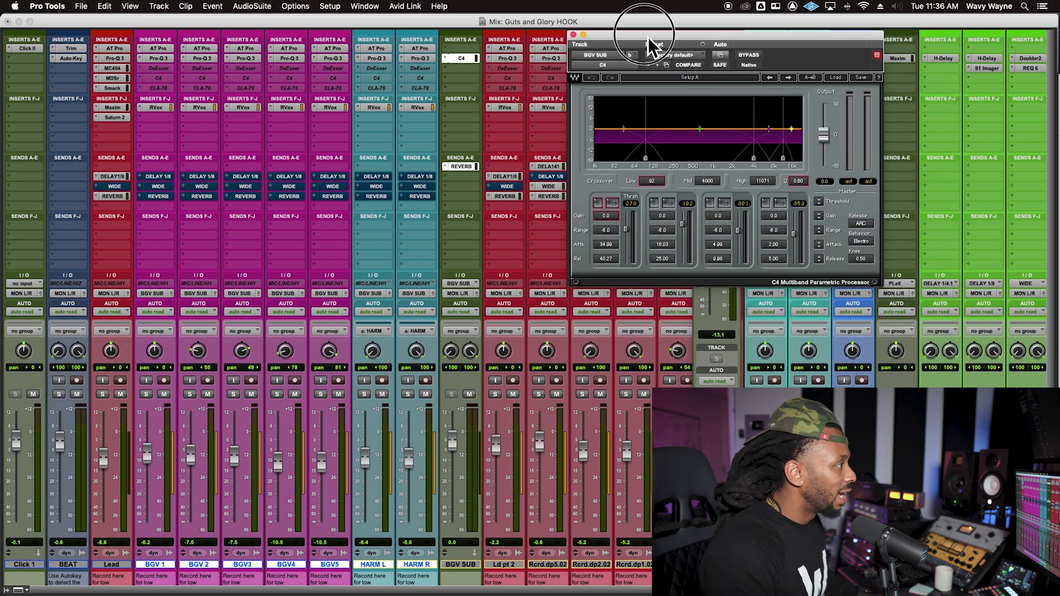
drag(644, 35, 558, 60)
Step: Set C4's mid crossover to 1093 Hz, second band threshold to about -32 dB and third to about -15.5 dB while the hook plays
drag(668, 185, 648, 184)
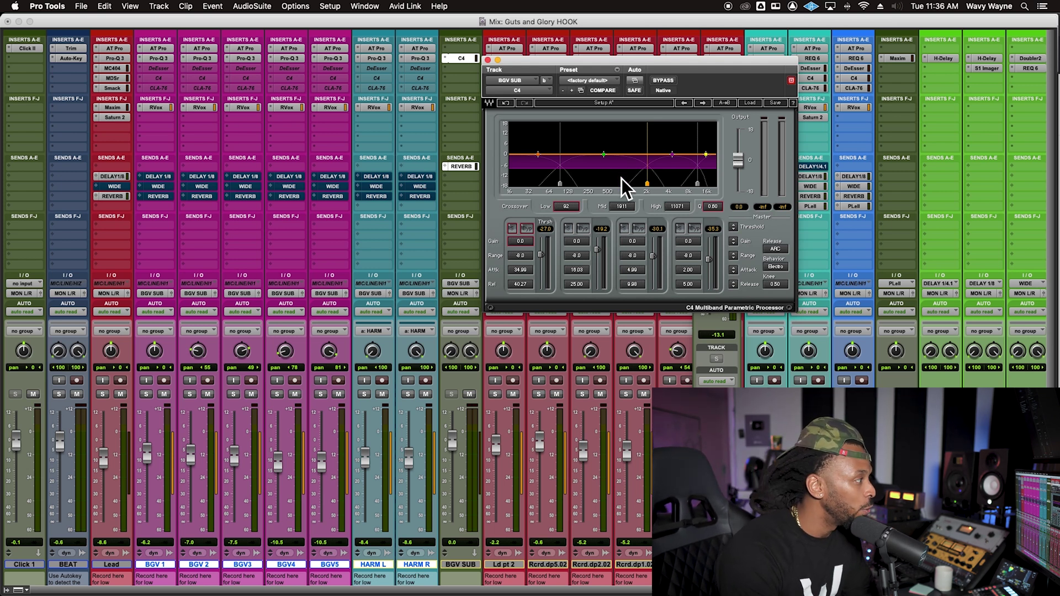
drag(653, 255, 653, 247)
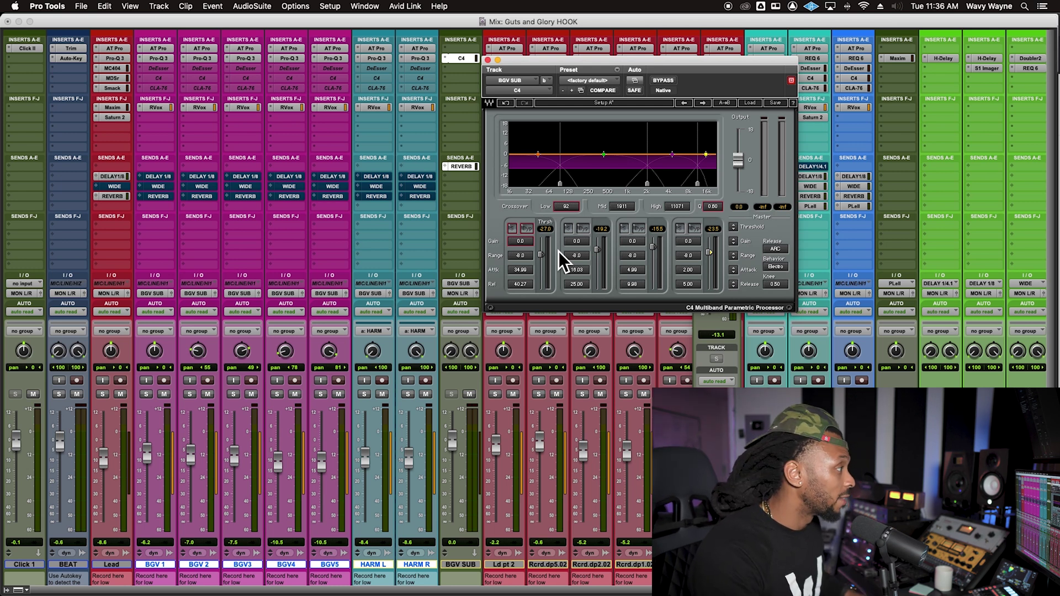
key(space)
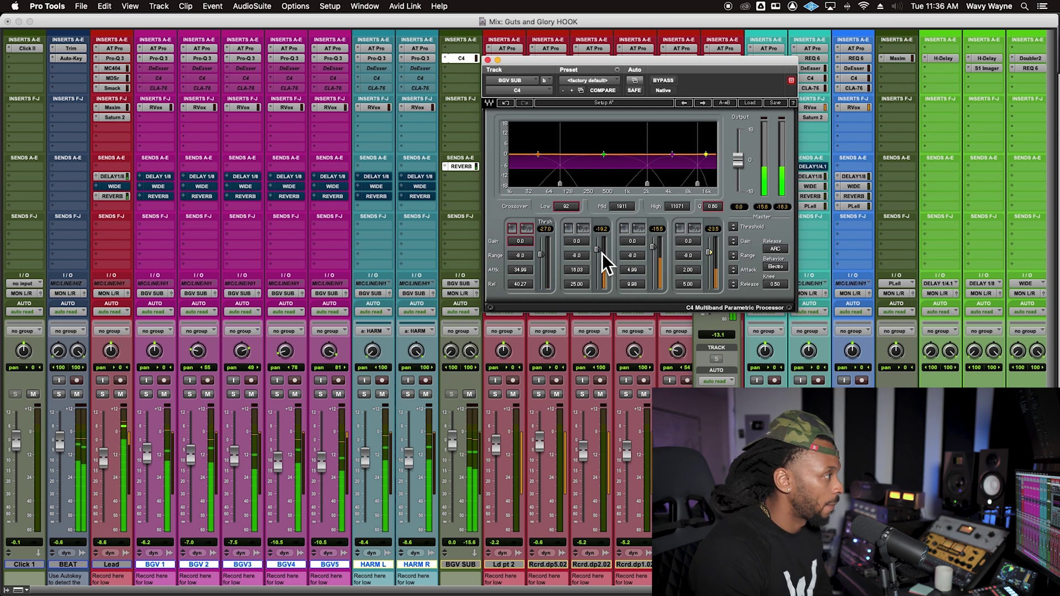
drag(647, 184, 631, 183)
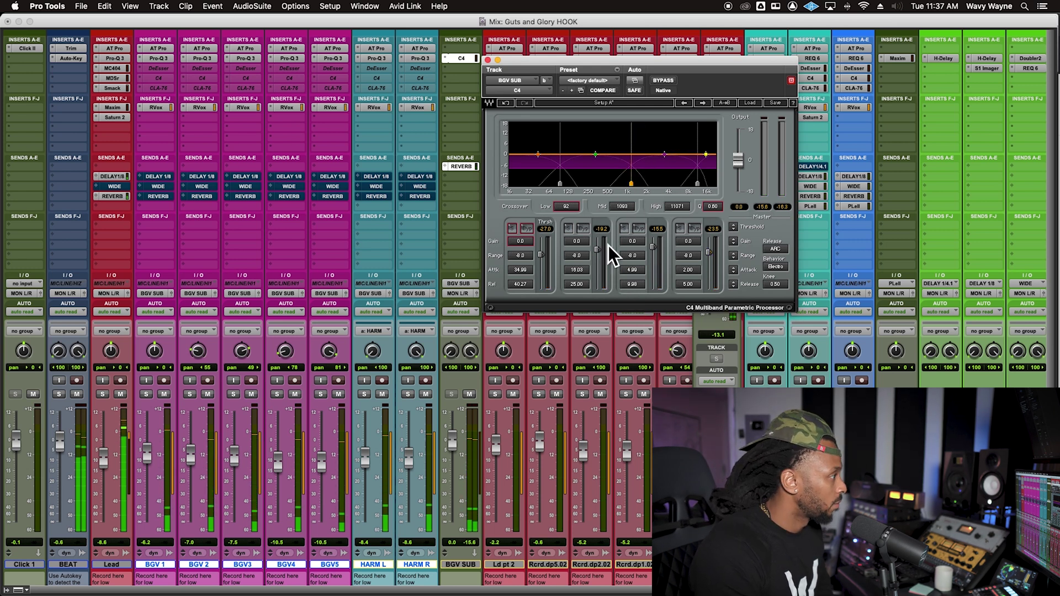
drag(597, 249, 596, 257)
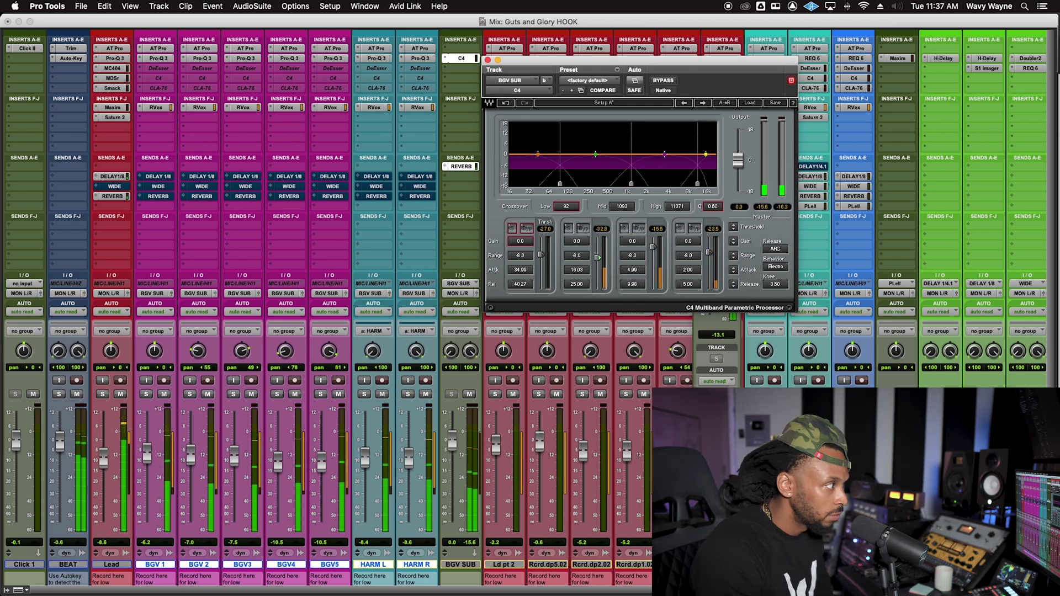
Step: Set C4's fourth band threshold to about -44 dB, and its third band gain to 1.1 dB with the threshold at about -28 dB
drag(708, 253, 710, 265)
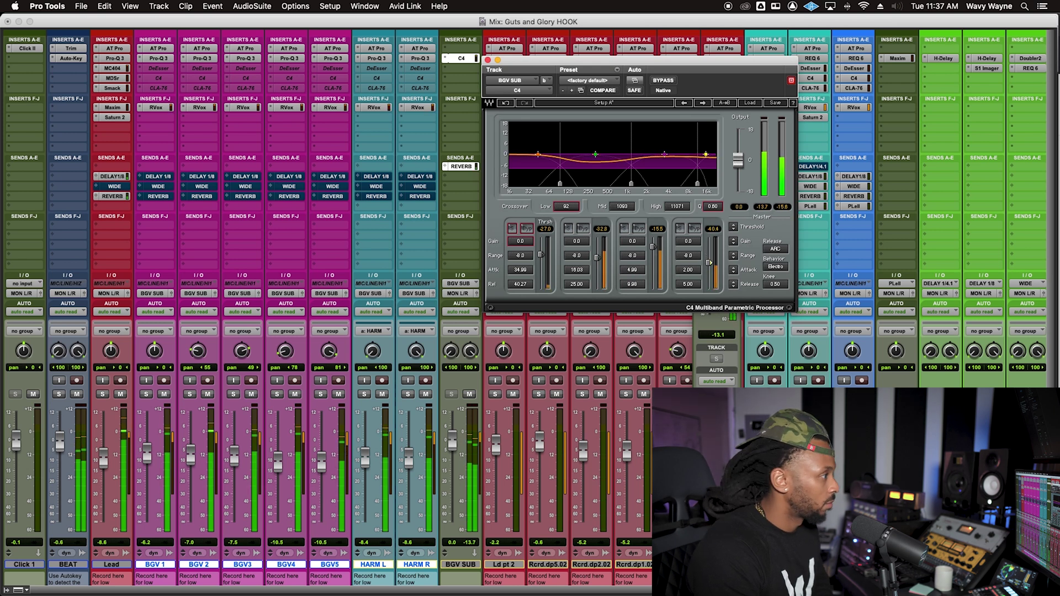
drag(654, 246, 656, 251)
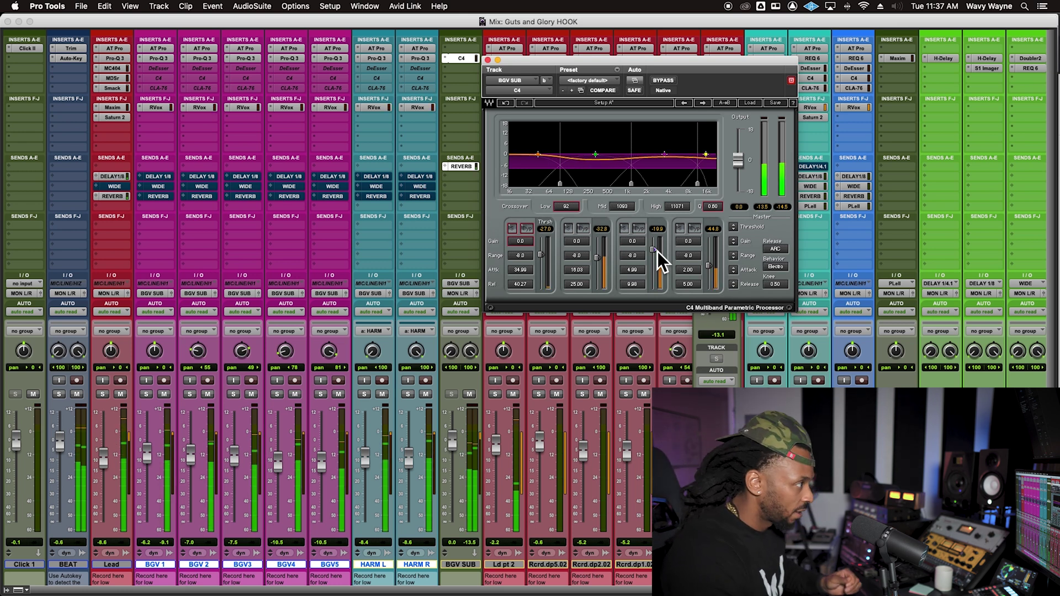
drag(634, 241, 654, 251)
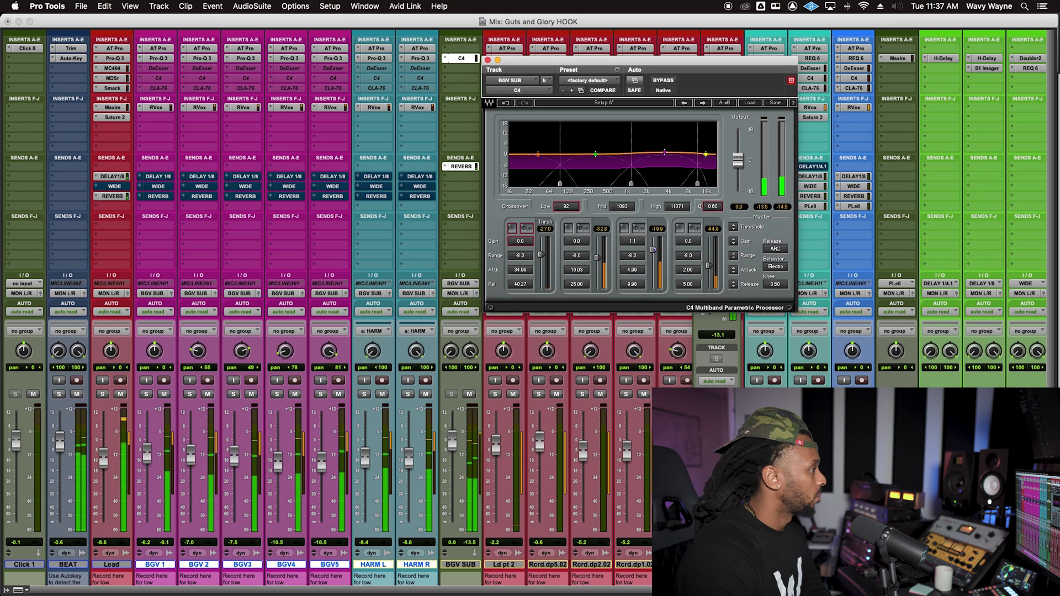
drag(654, 251, 654, 255)
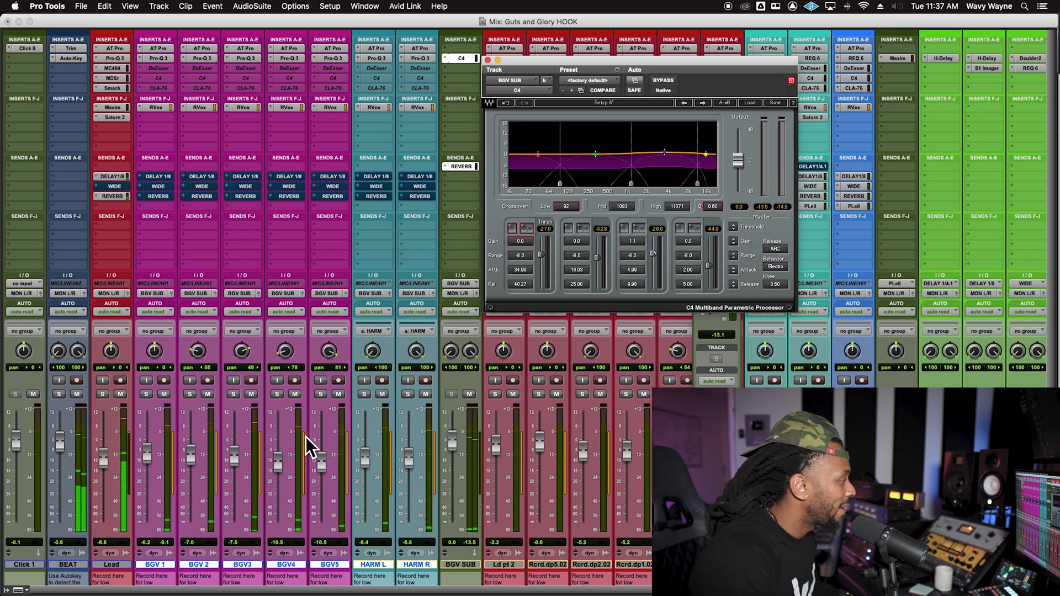
Step: Lower the Pro-Q 3 low cut on BGV5 to about 181 Hz and on BGV4 to about 169 Hz
click(379, 59)
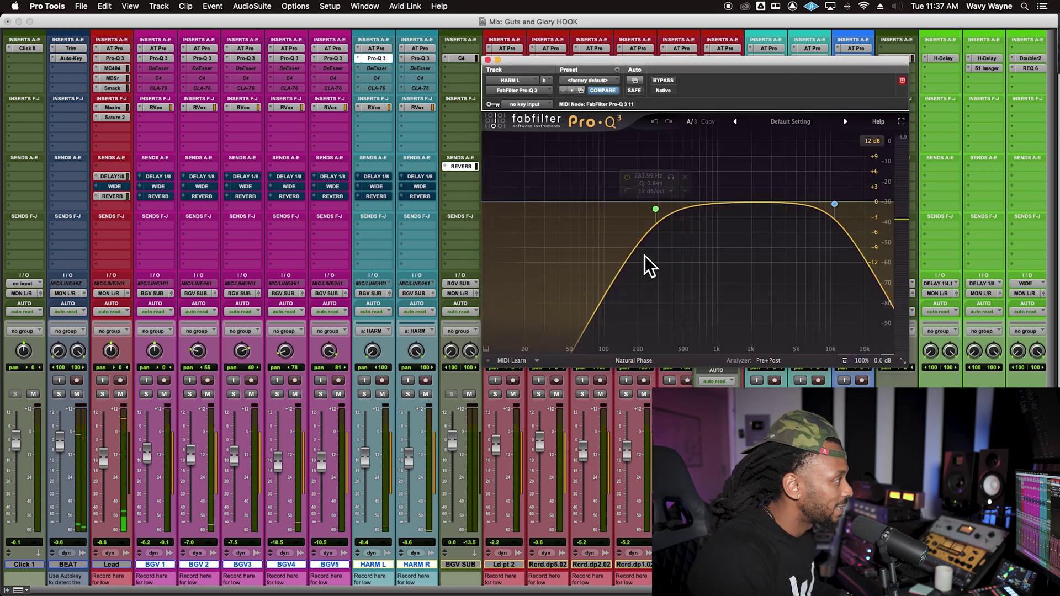
click(330, 61)
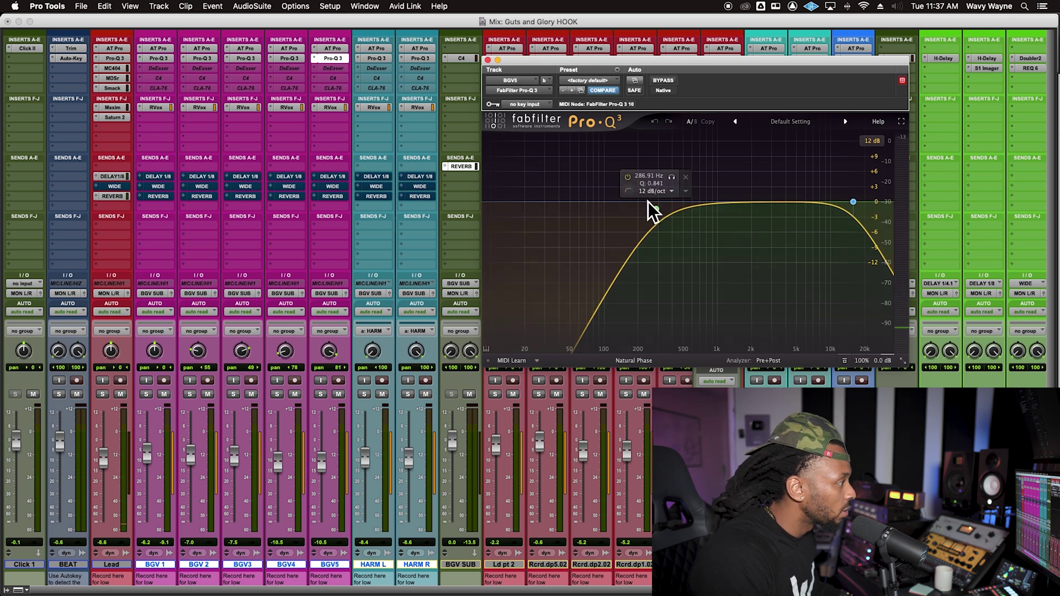
drag(657, 207, 639, 206)
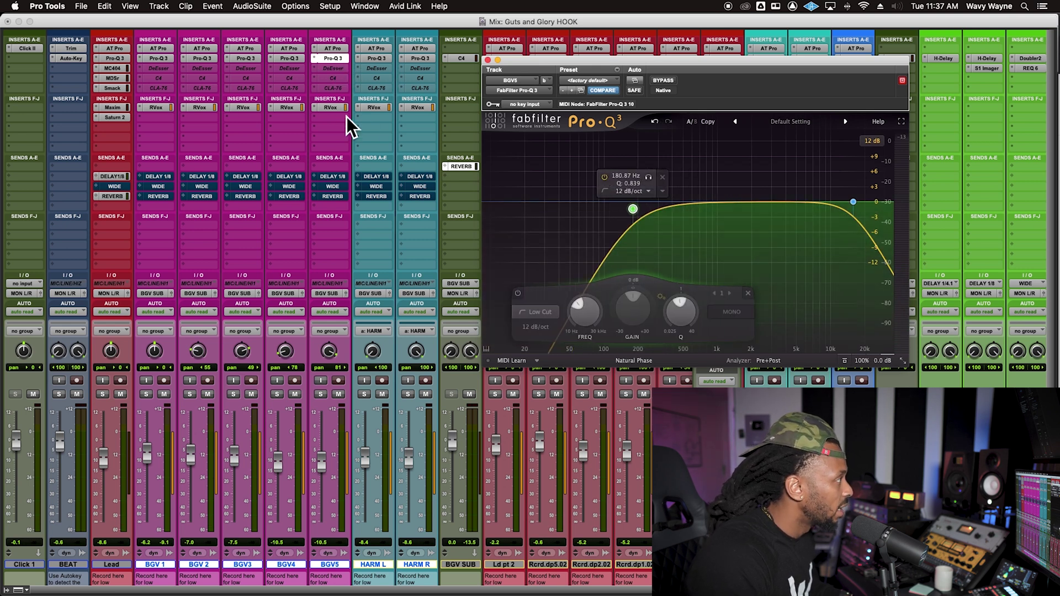
click(289, 58)
drag(656, 208, 631, 208)
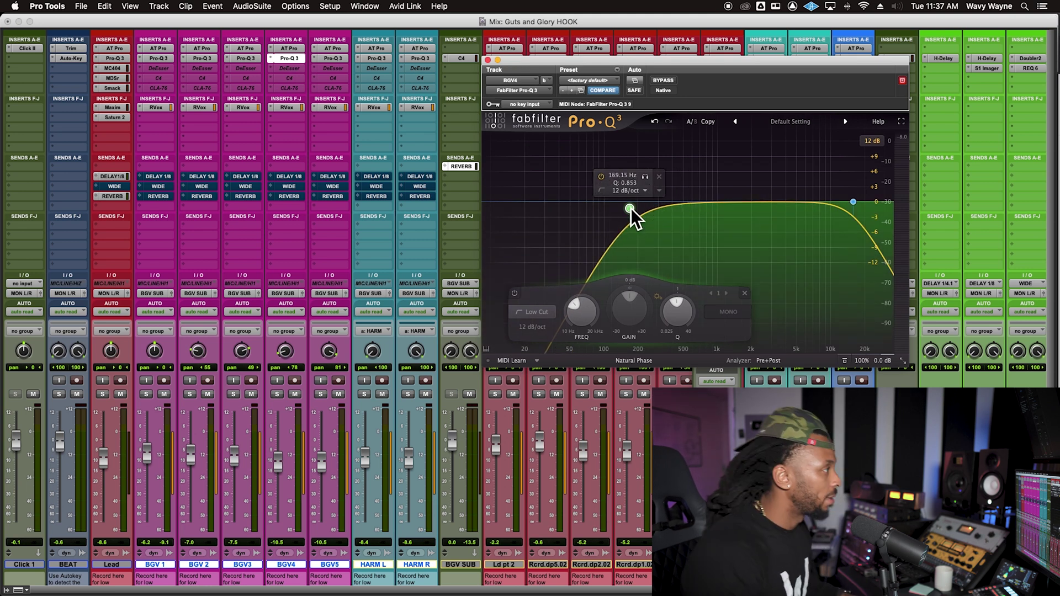
Step: Refine BGV SUB's C4 during playback: mid crossover 1071 Hz, first band threshold about -53 dB, third about -30 dB, fourth band gain 1.4 dB
key(space)
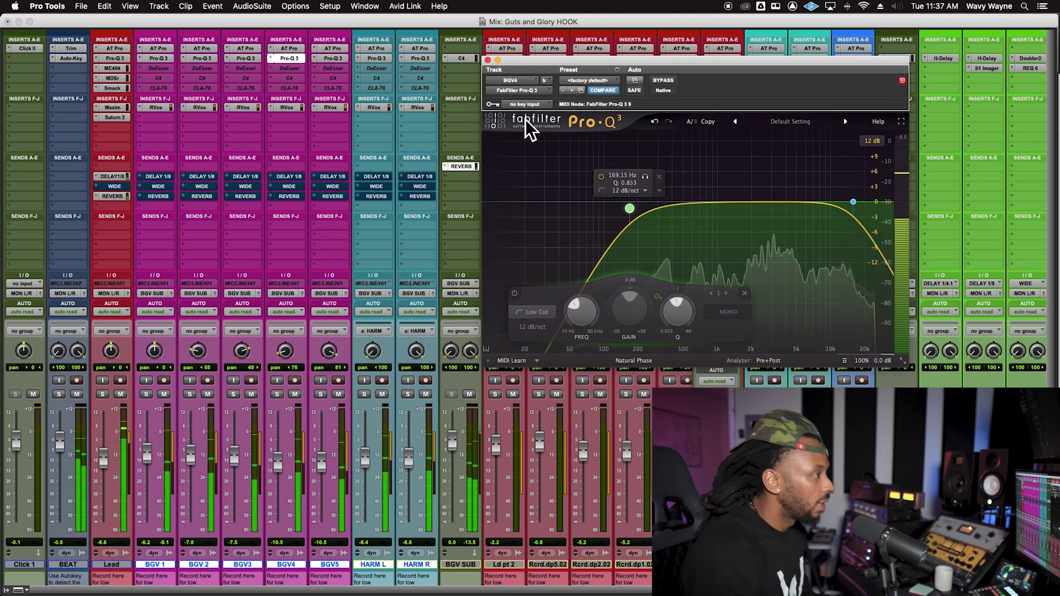
click(459, 58)
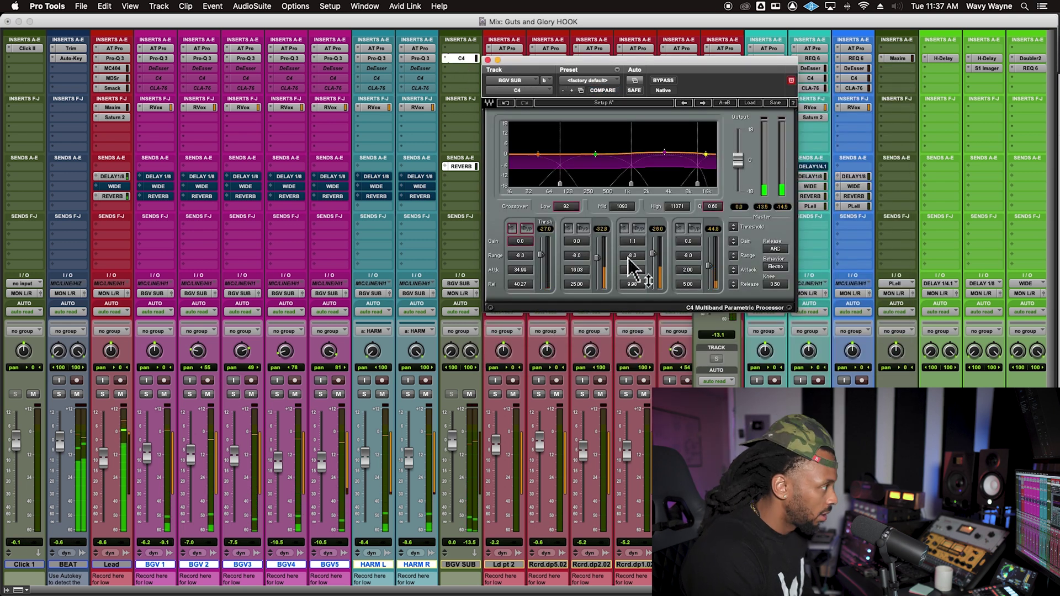
drag(633, 185, 618, 190)
drag(544, 260, 542, 270)
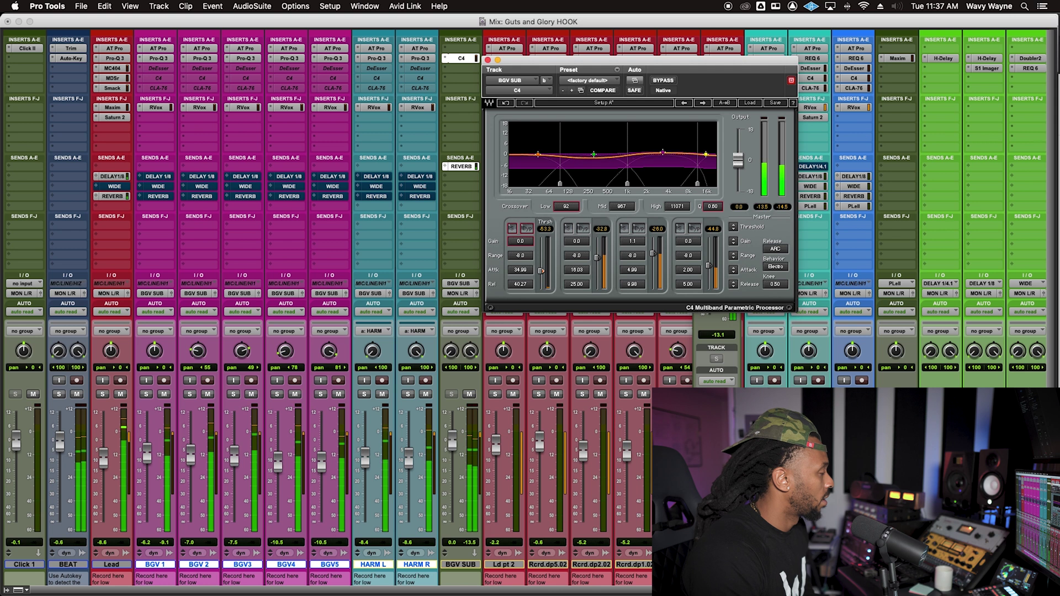
drag(631, 189, 633, 187)
drag(654, 261, 688, 232)
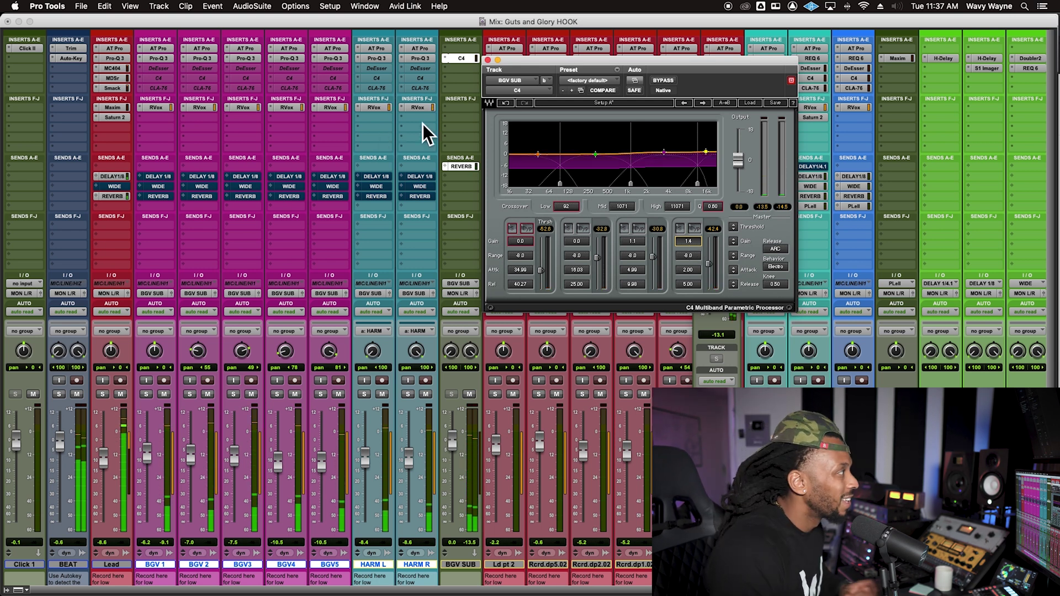
Step: Insert a stereo S1 Imager on BGV SUB after the C4 and raise its width to about 1.4
click(457, 89)
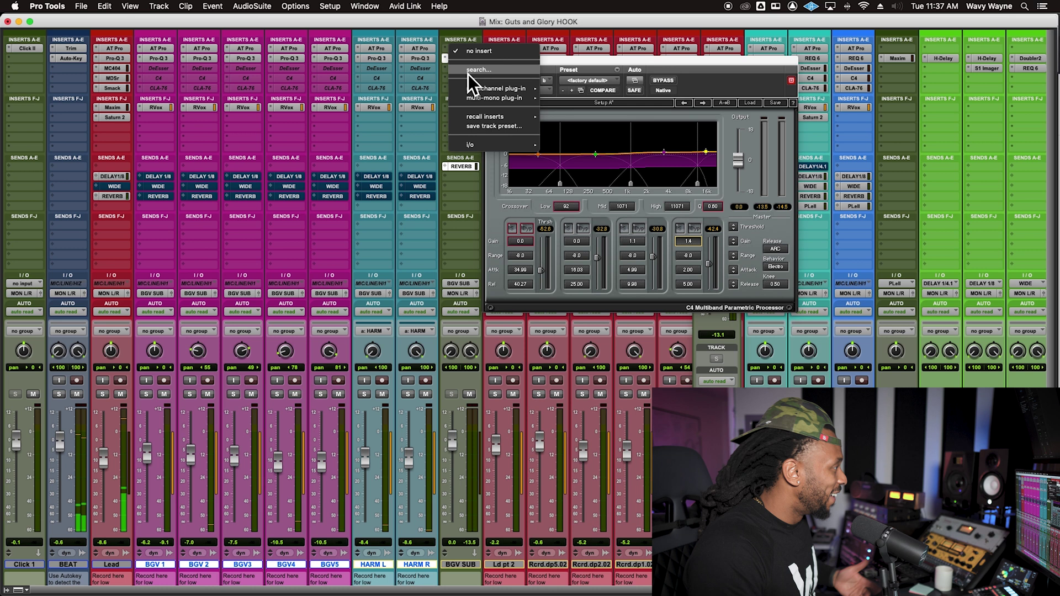
click(468, 73)
text(s1)
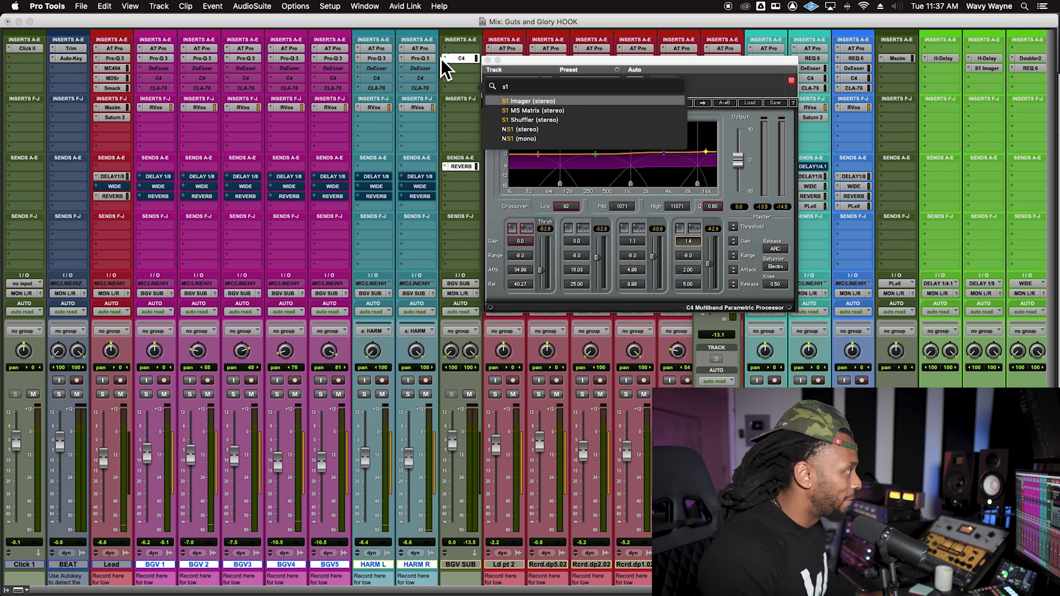
click(501, 101)
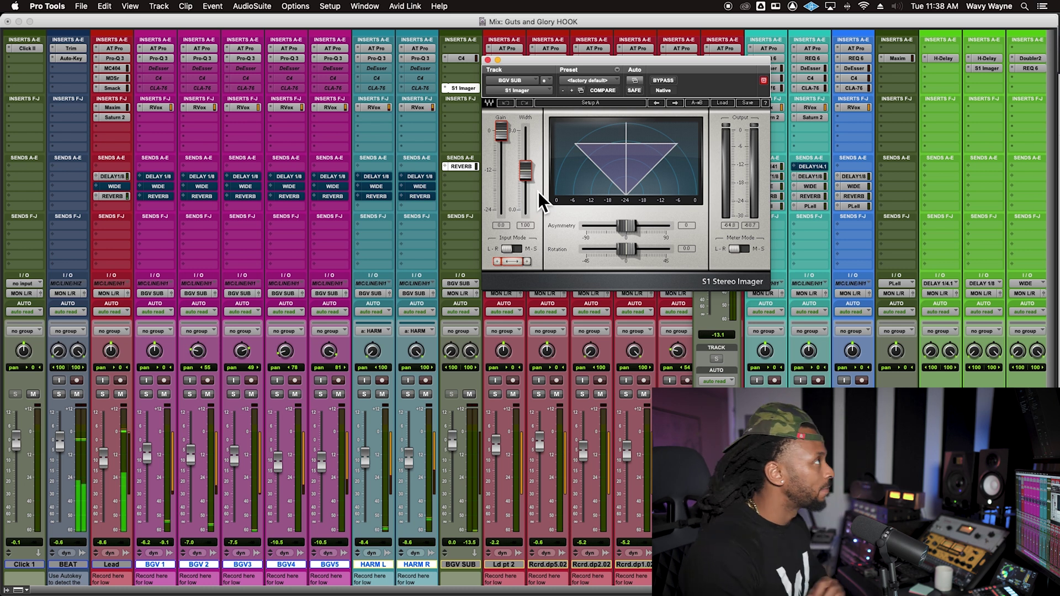
mouse_move(526, 176)
mouse_down()
mouse_move(526, 155)
mouse_move(501, 132)
mouse_move(526, 166)
mouse_up()
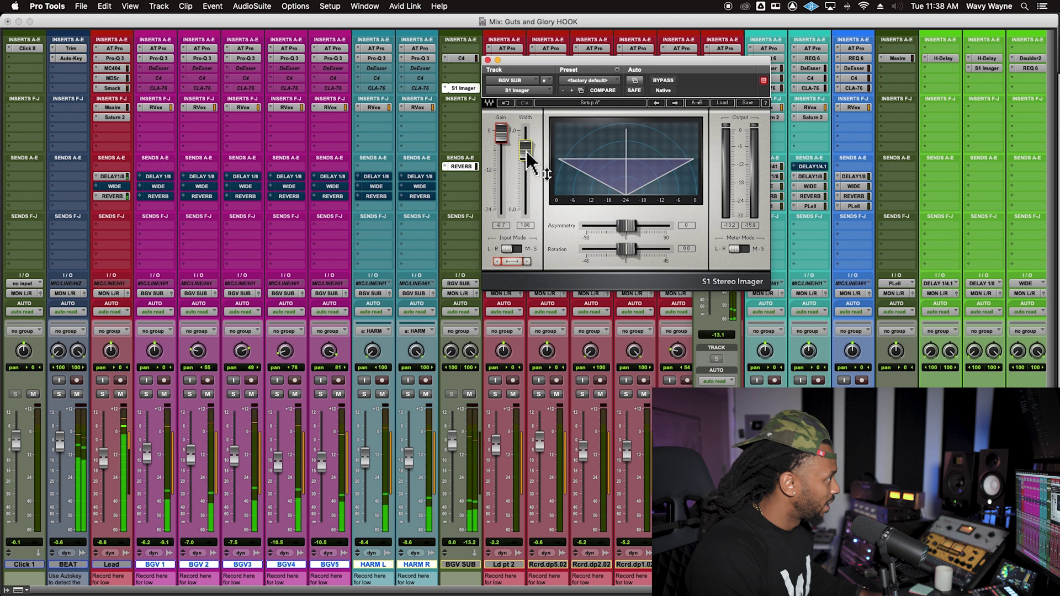
click(487, 60)
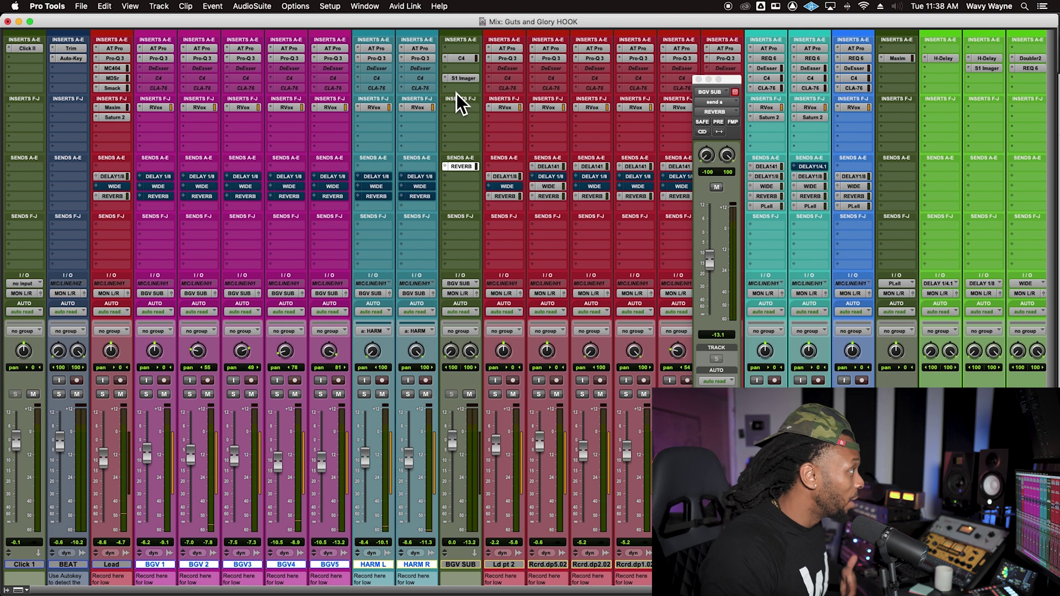
Step: Insert a stereo Decapitator on BGV SUB directly after the S1 Imager
click(456, 94)
click(462, 75)
click(461, 75)
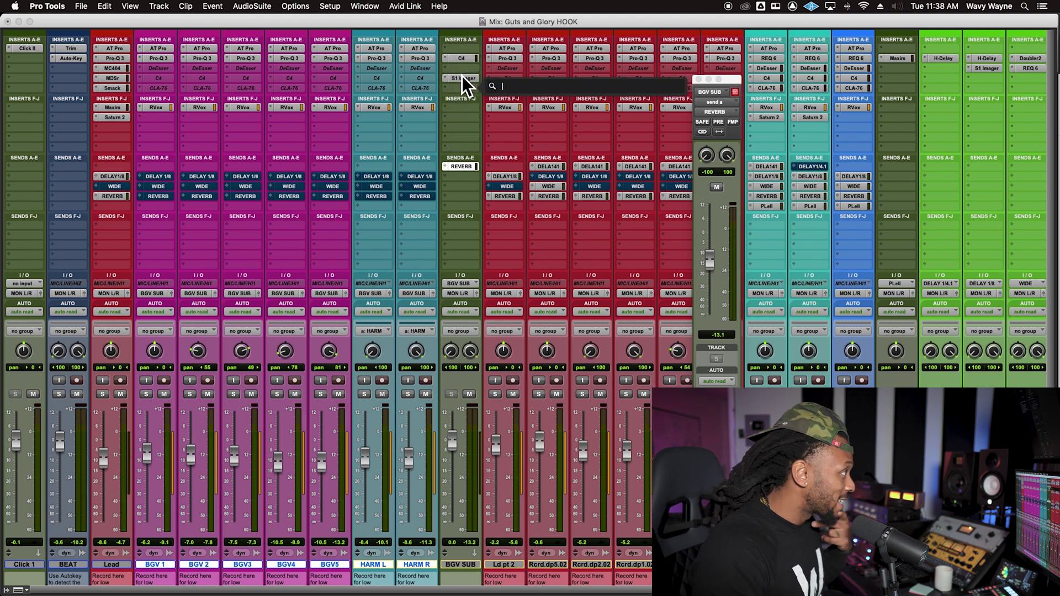
text(decap)
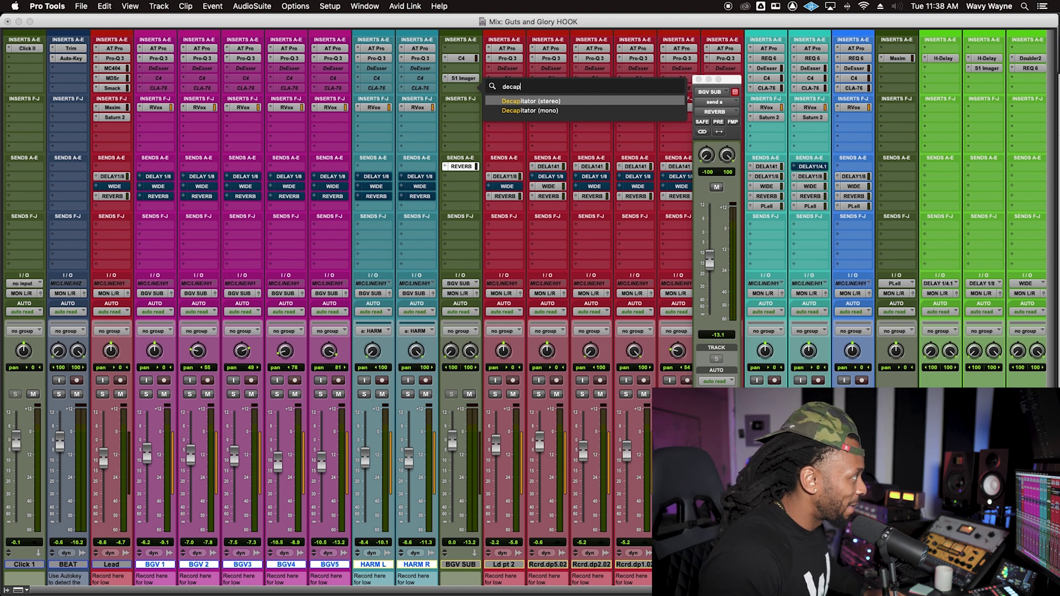
key(Escape)
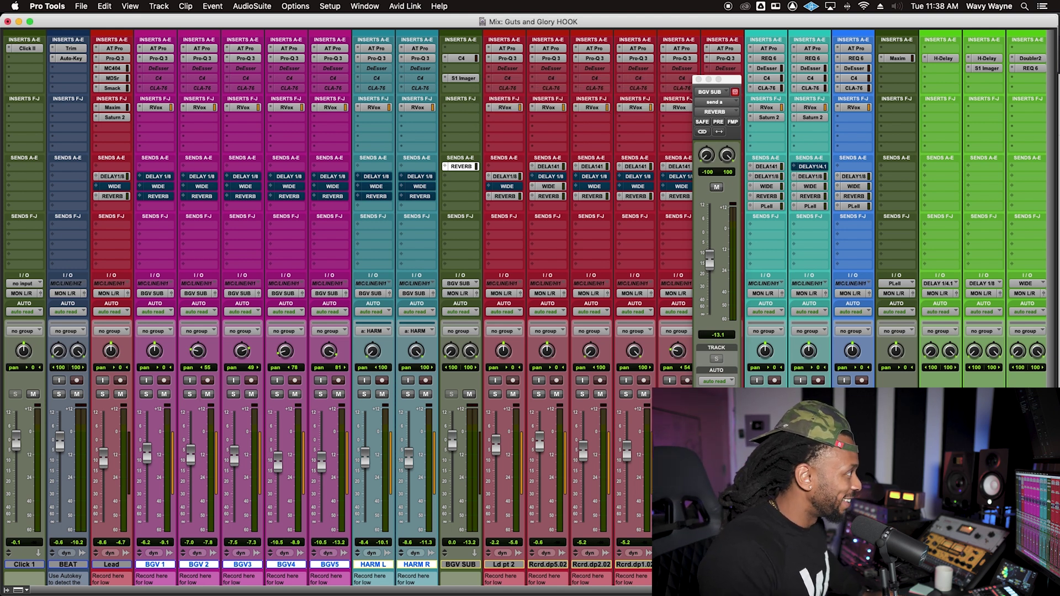
drag(552, 60, 462, 66)
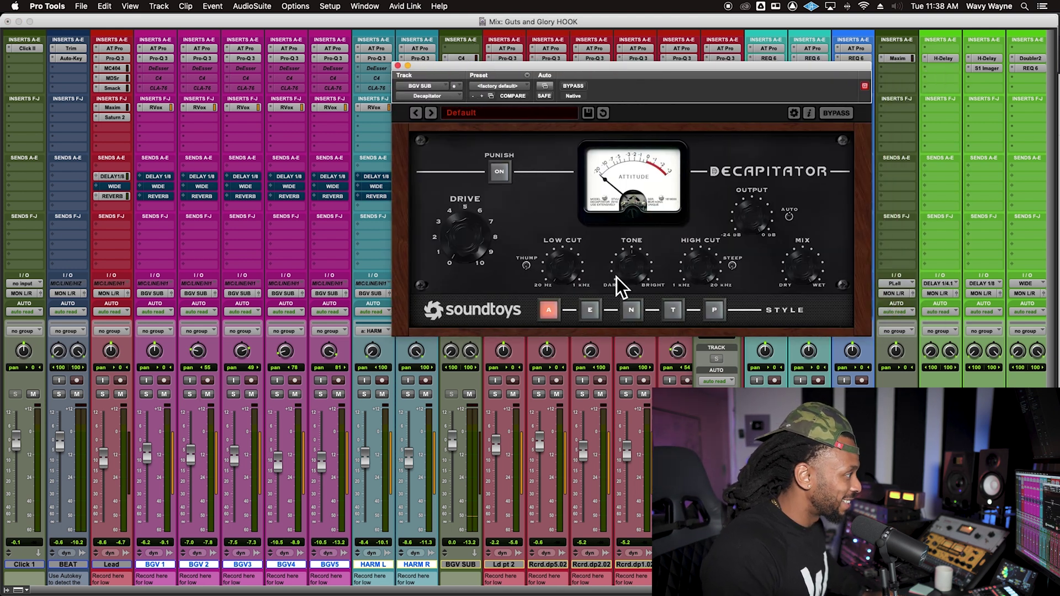
Step: Set BGV SUB's Decapitator to style T and raise its drive slightly during playback
click(676, 316)
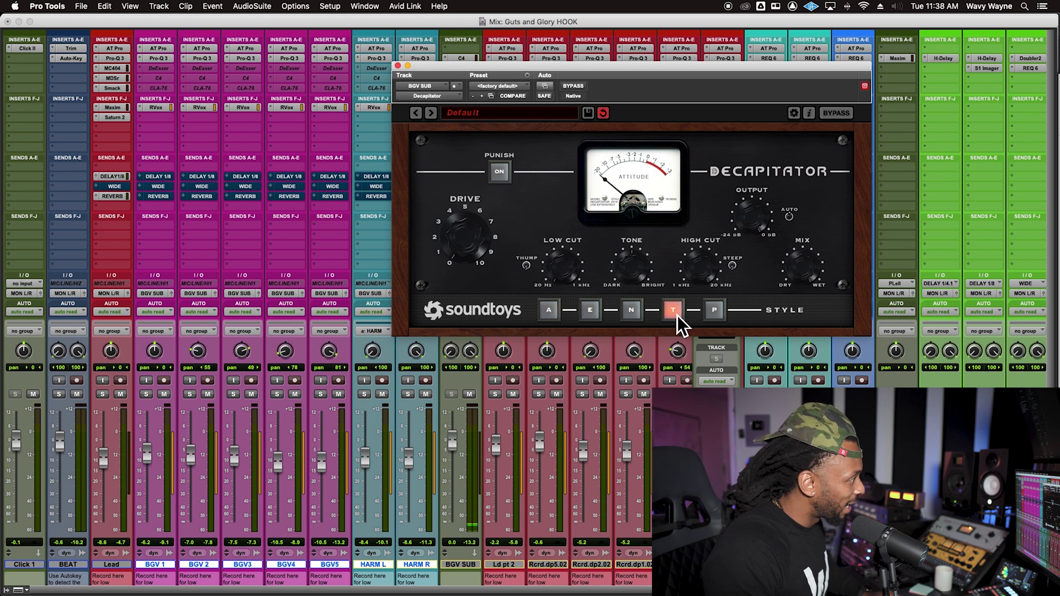
drag(483, 231, 481, 226)
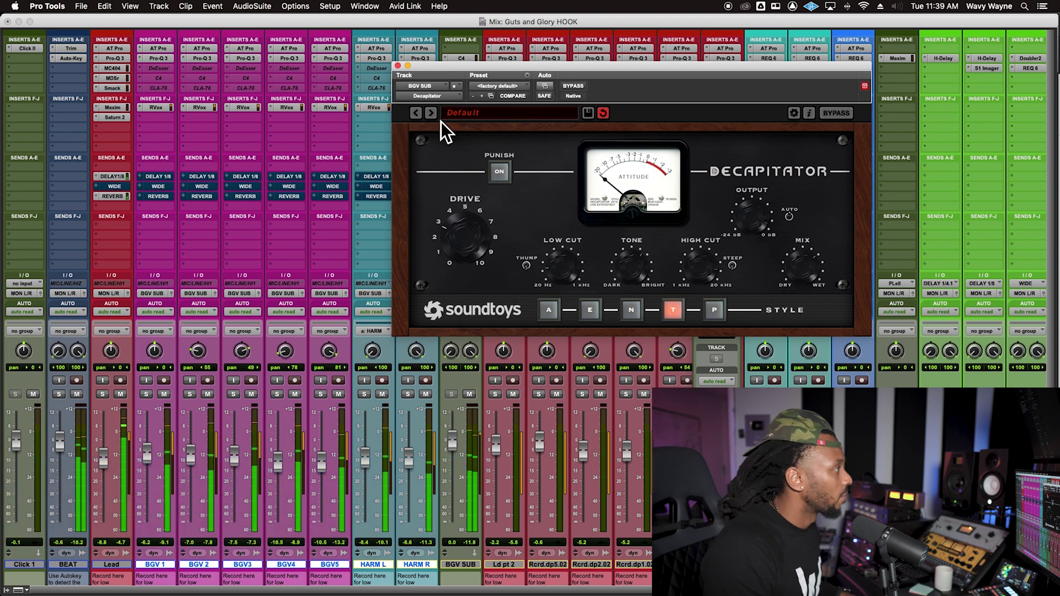
click(397, 66)
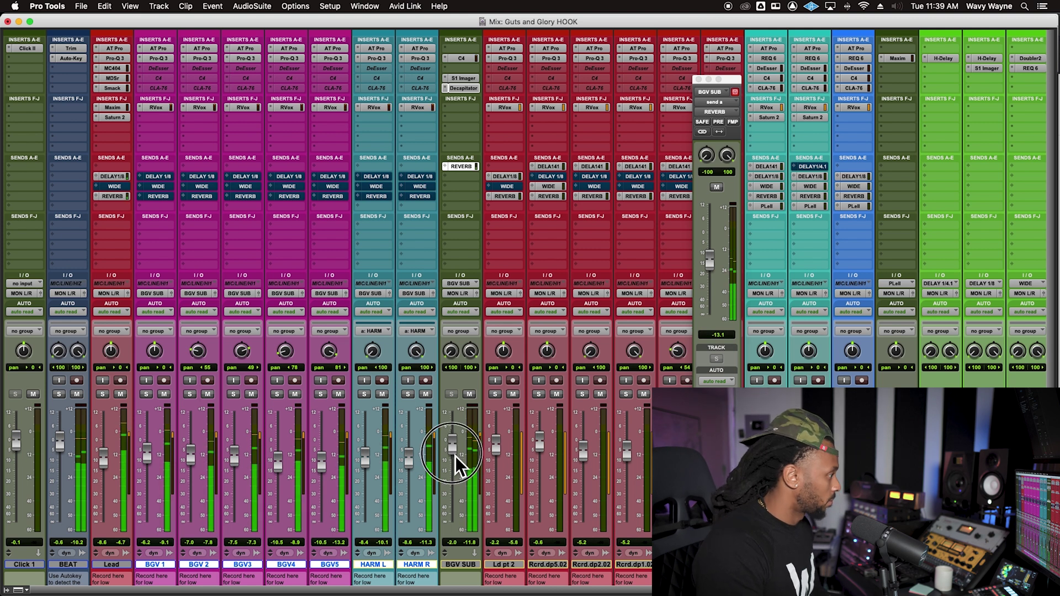
Step: Balance the BGV SUB fader against the lead during playback, settling at -0.4 dB
drag(455, 453, 456, 455)
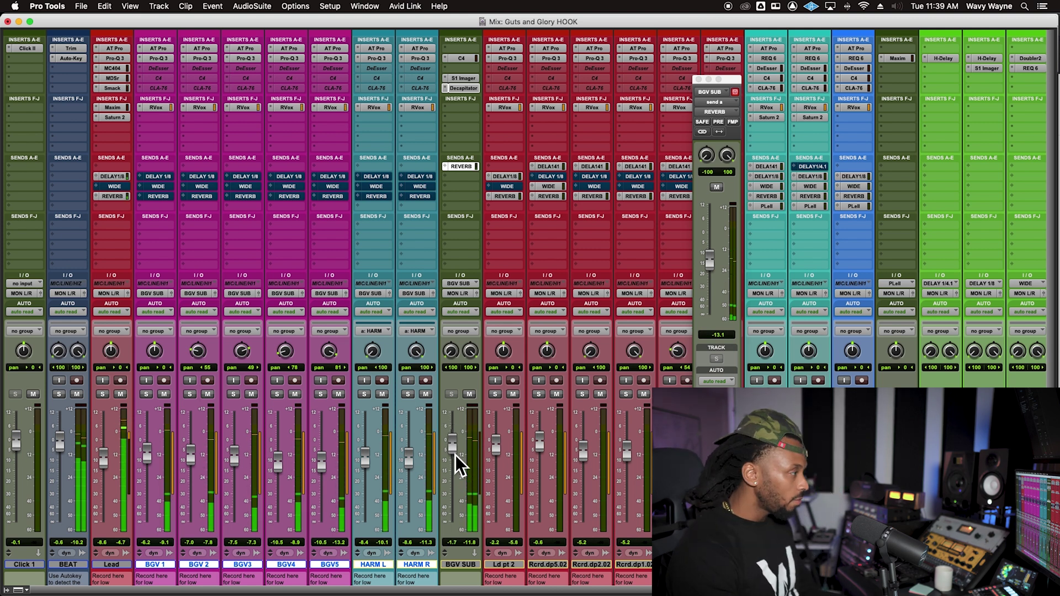
drag(455, 455, 455, 453)
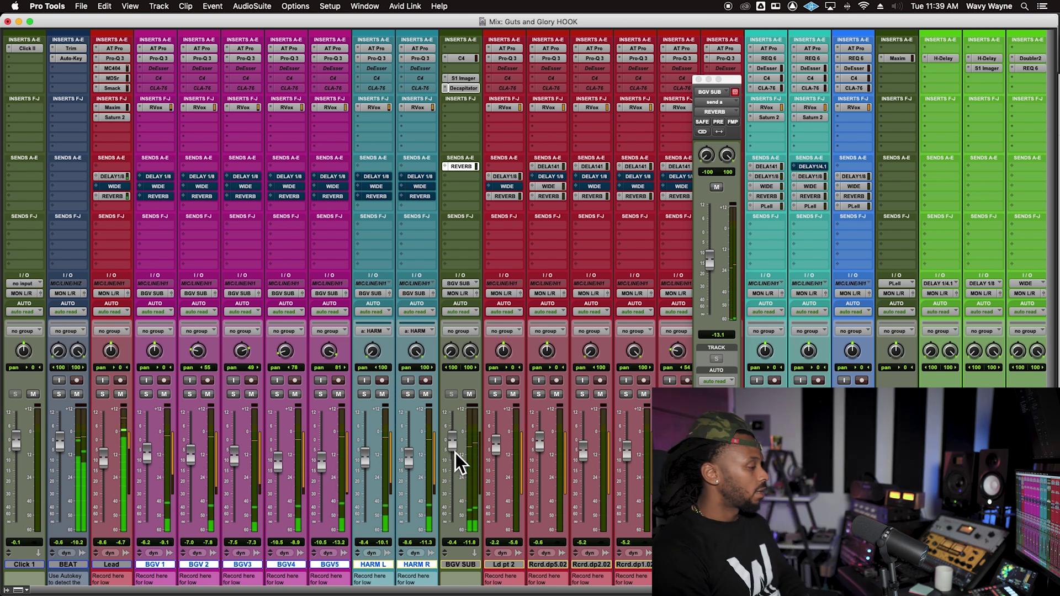